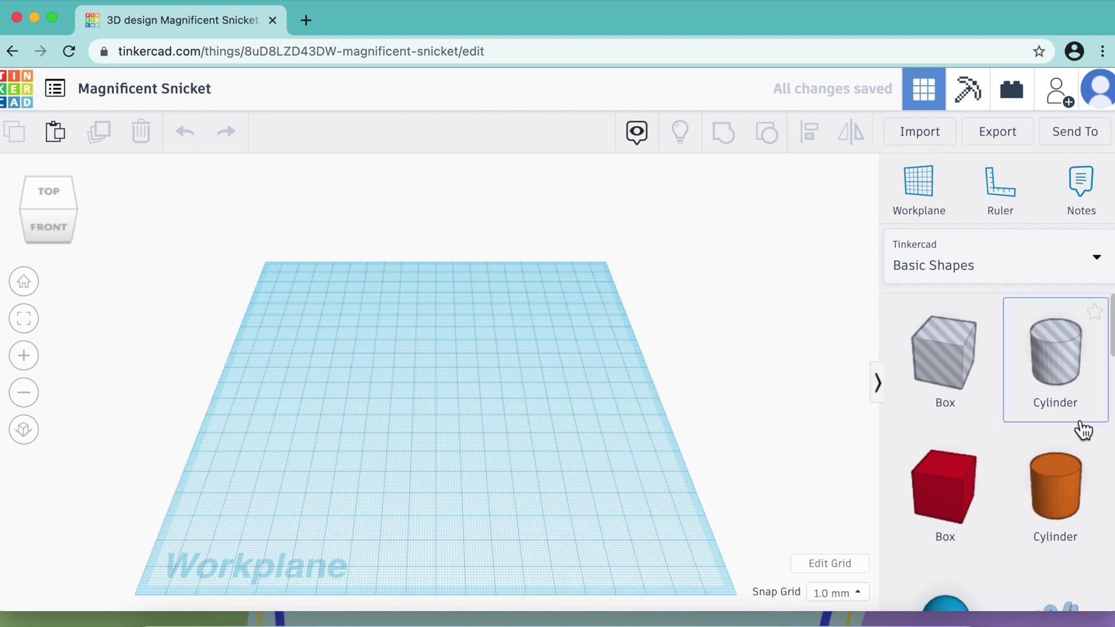
Drop a cylinder onto the workplane and switch the grid to inches with the Ultimaker 3 preset
left_click_drag(1067, 526, 447, 401)
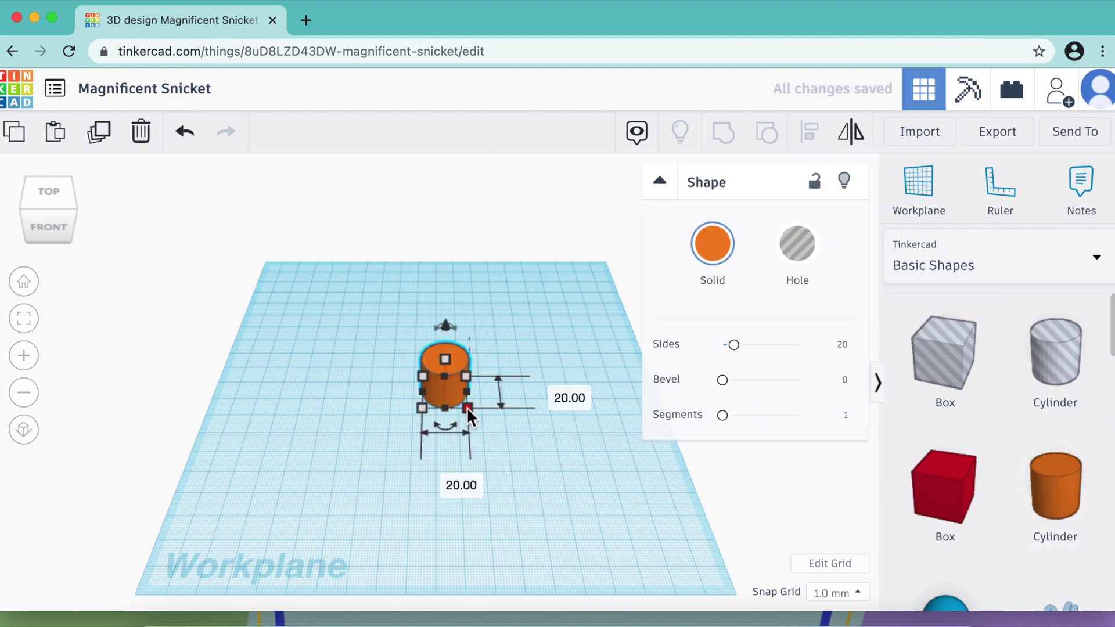
left_click(849, 572)
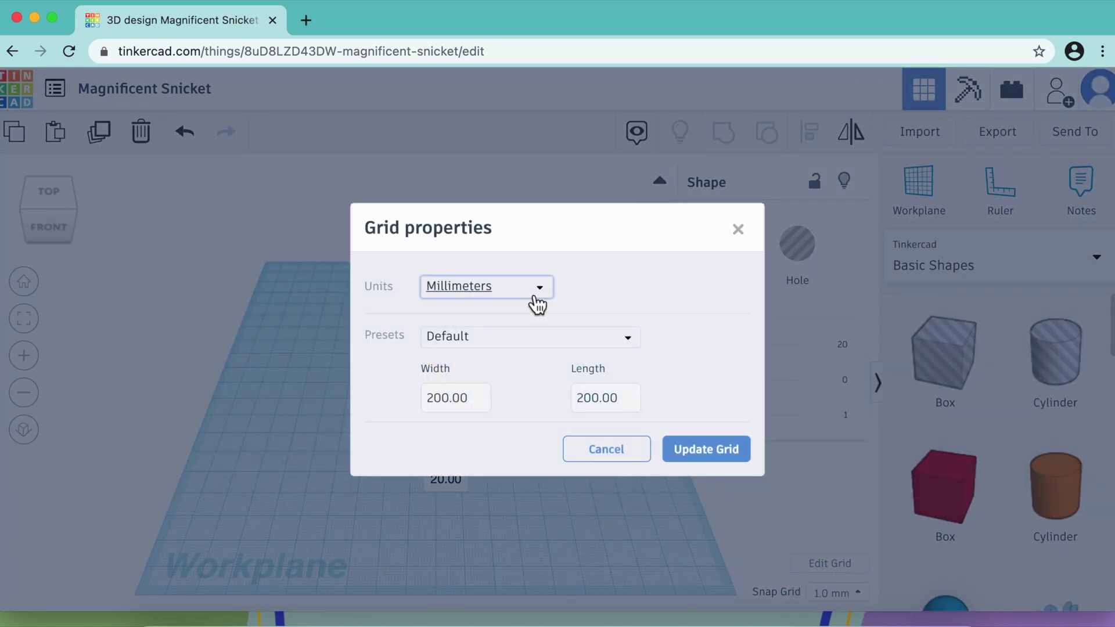
left_click(537, 304)
left_click(523, 344)
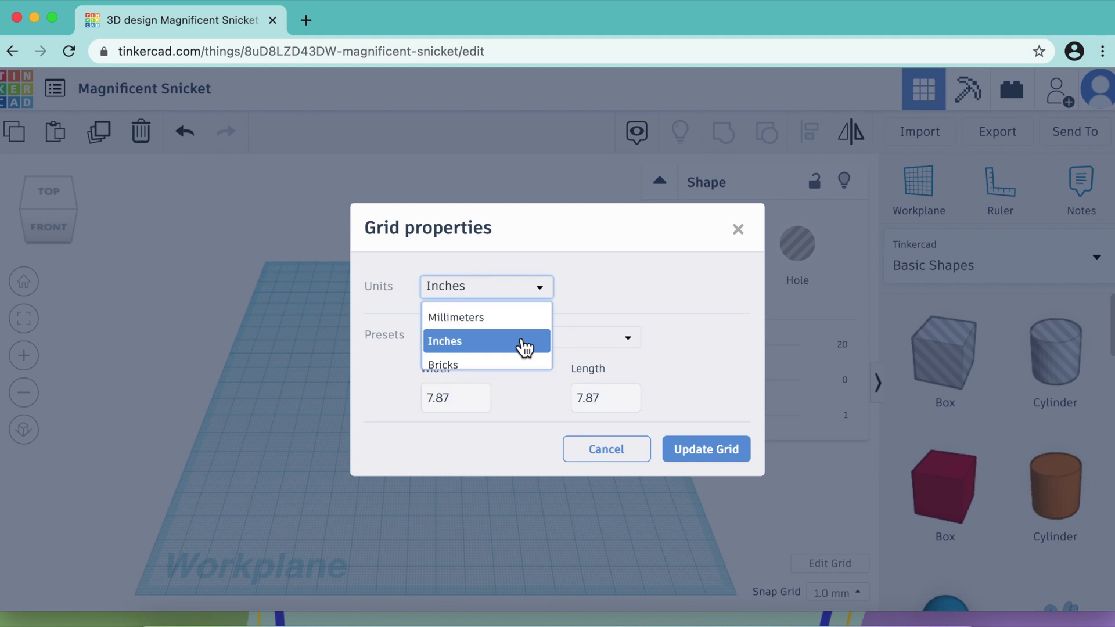
left_click(524, 348)
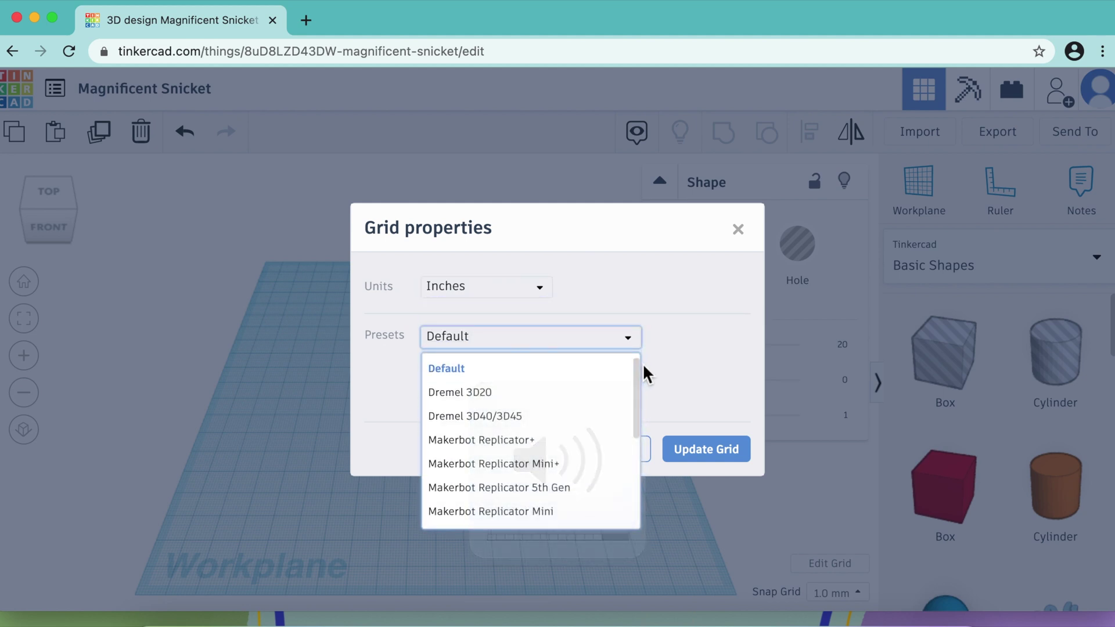
left_click_drag(639, 378, 652, 482)
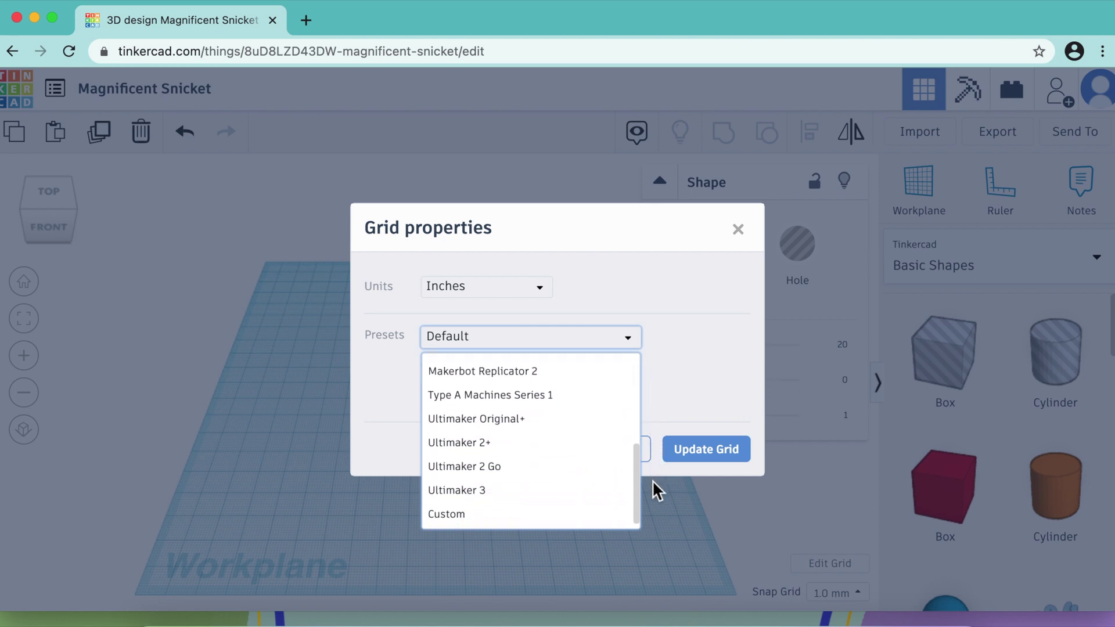
left_click(618, 494)
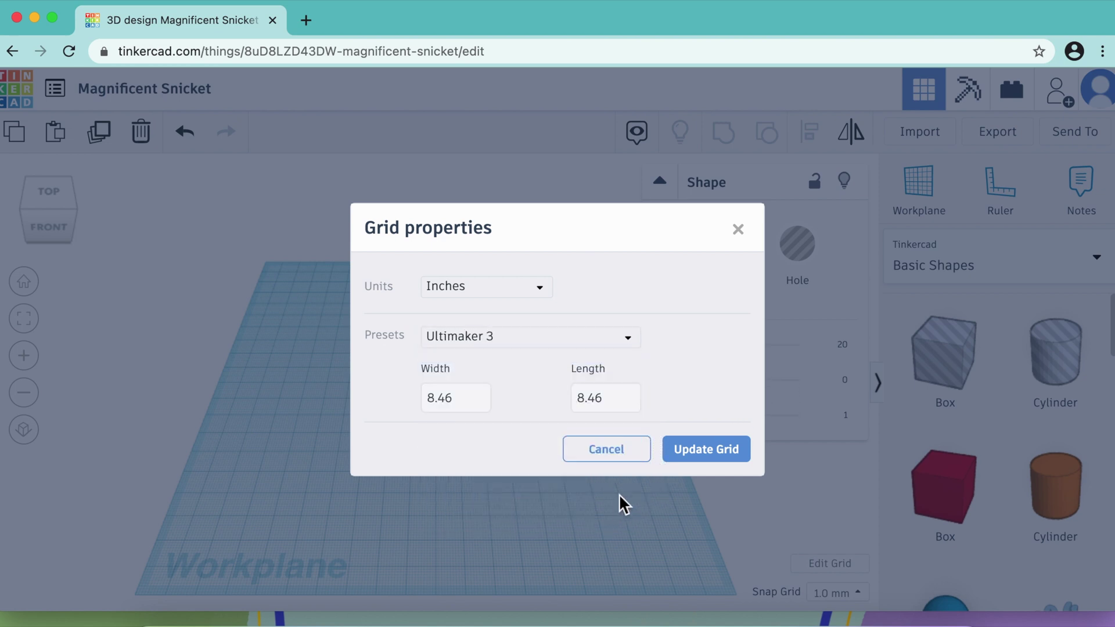
left_click(727, 455)
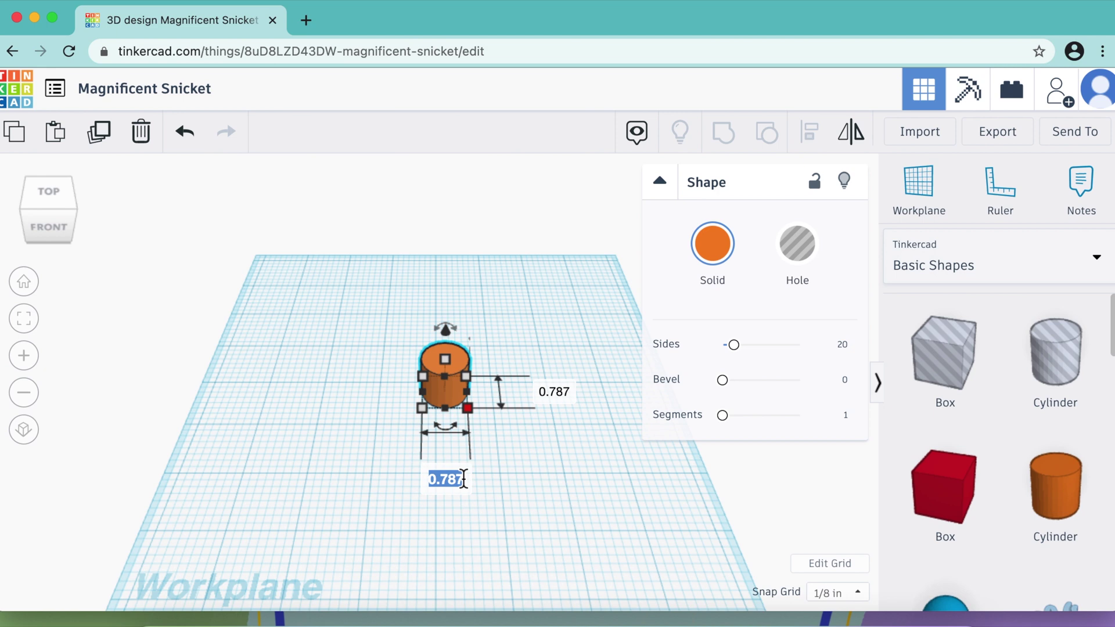
Set the cylinder's width to 4 7/8 in and its length to 4 5/8 in
key("BackSpace")
type("4 7/8")
key("Return")
right_click_drag(428, 518, 635, 494)
left_click(734, 509)
key("BackSpace")
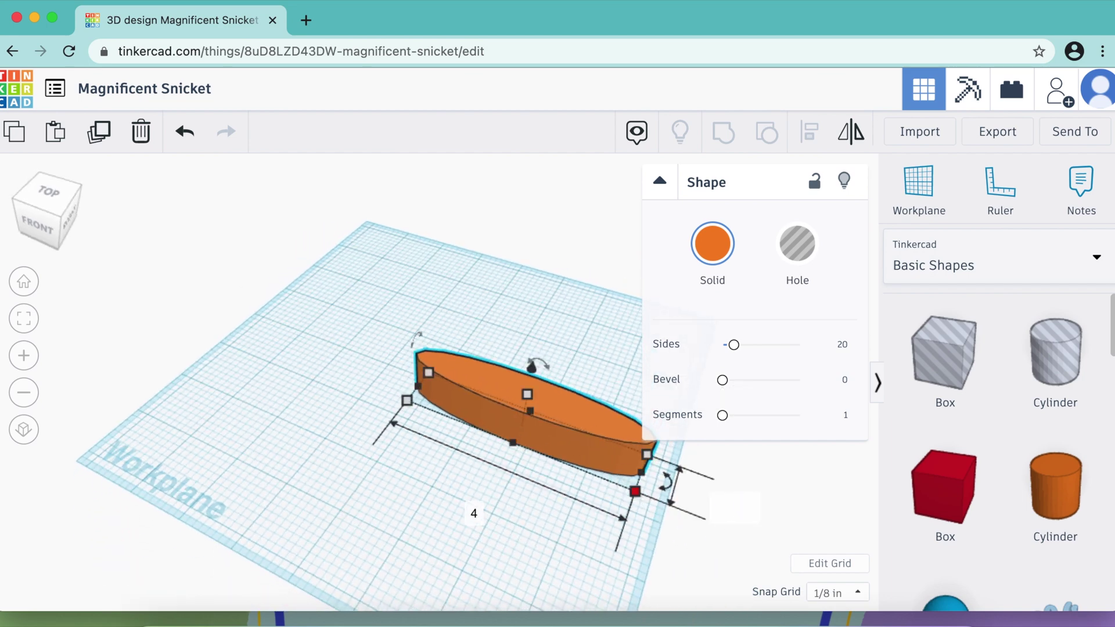
type("4 5/8")
key("Return")
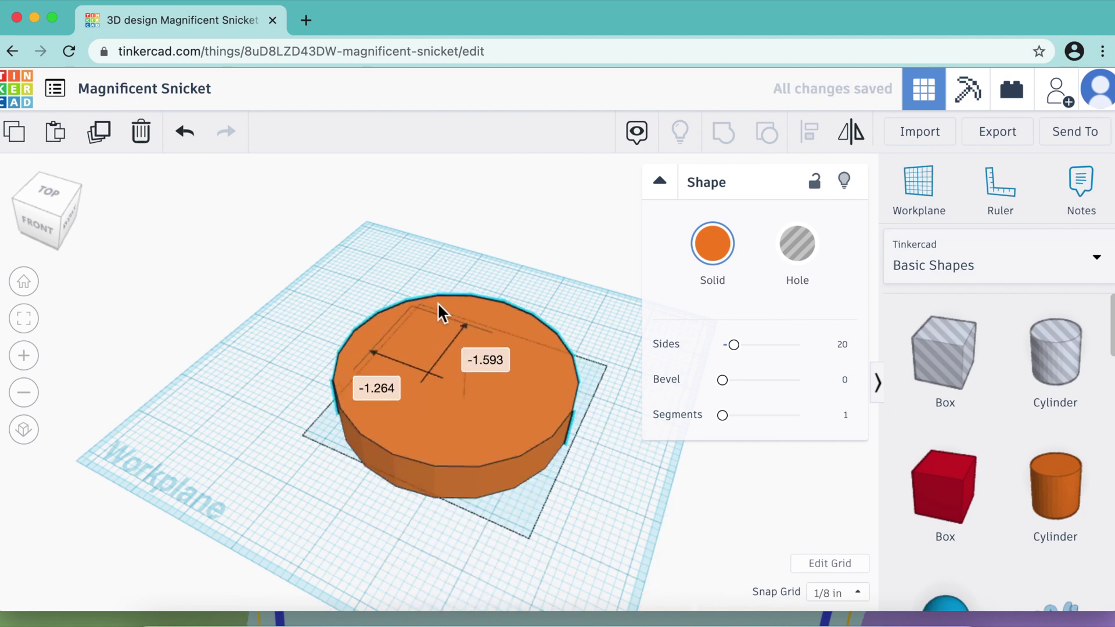
Flatten the disc to a 0.6 in height and deselect it
left_click(44, 194)
left_click_drag(70, 227, 133, 201)
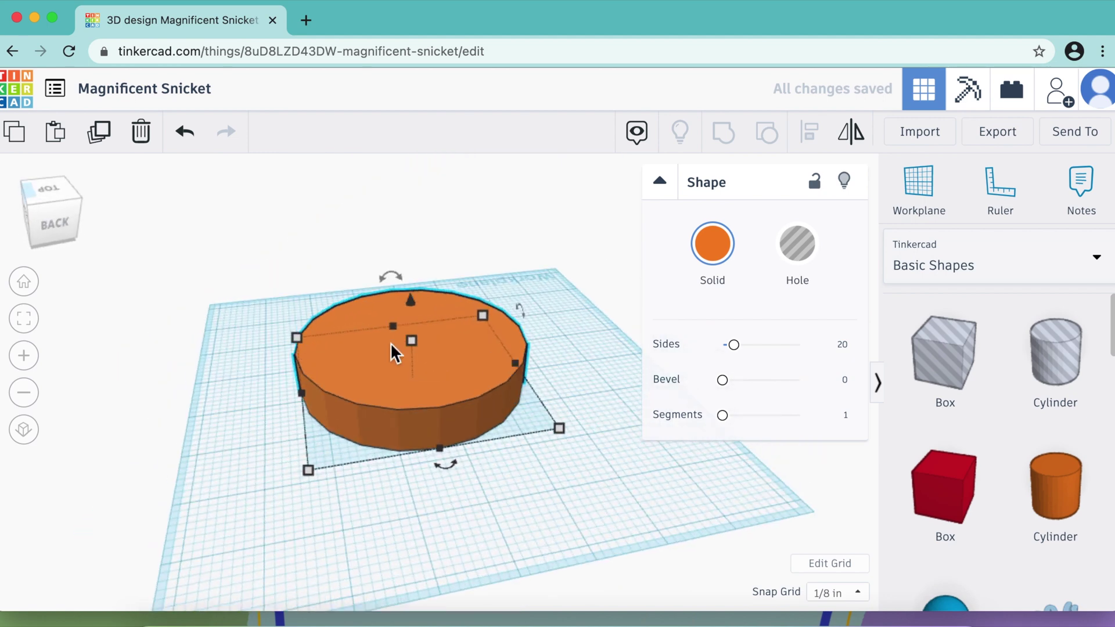
mouse_move(412, 342)
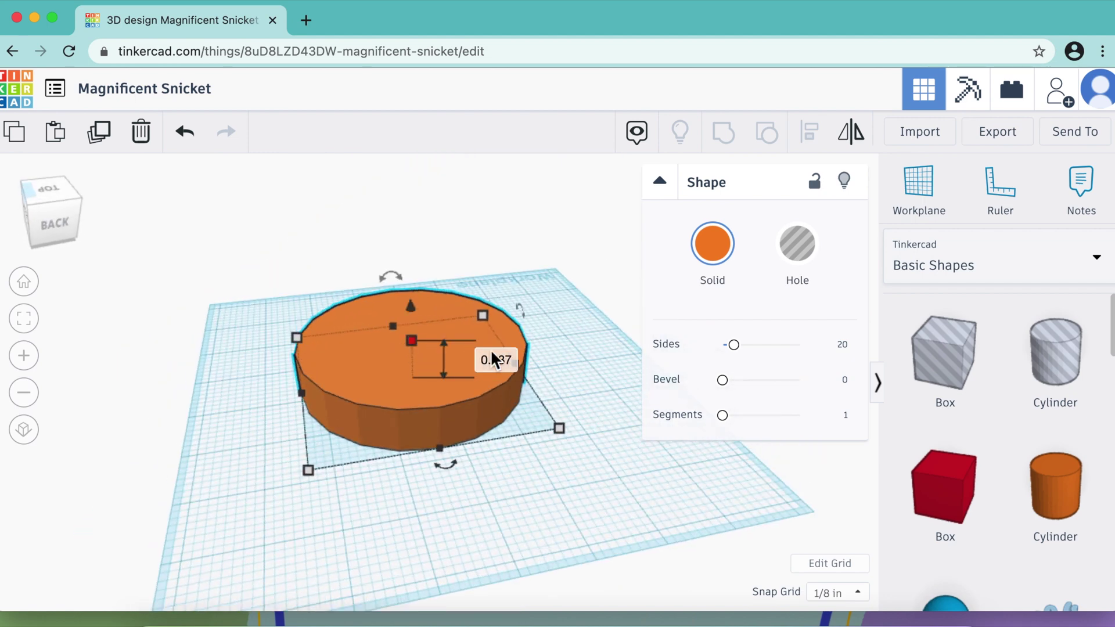
left_click(511, 359)
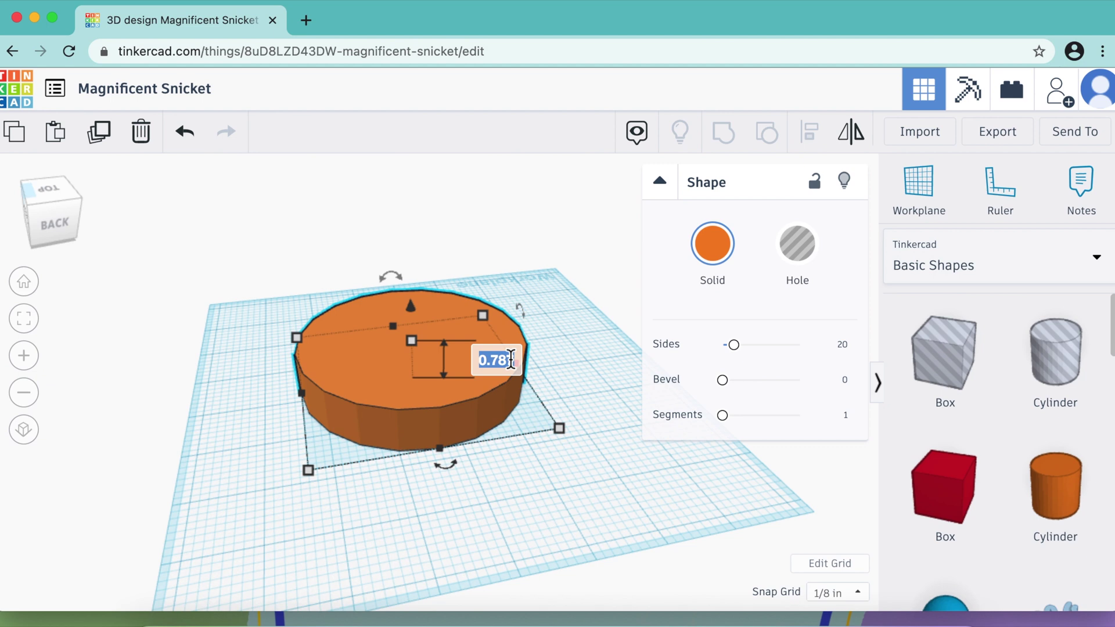
key("BackSpace")
type("0")
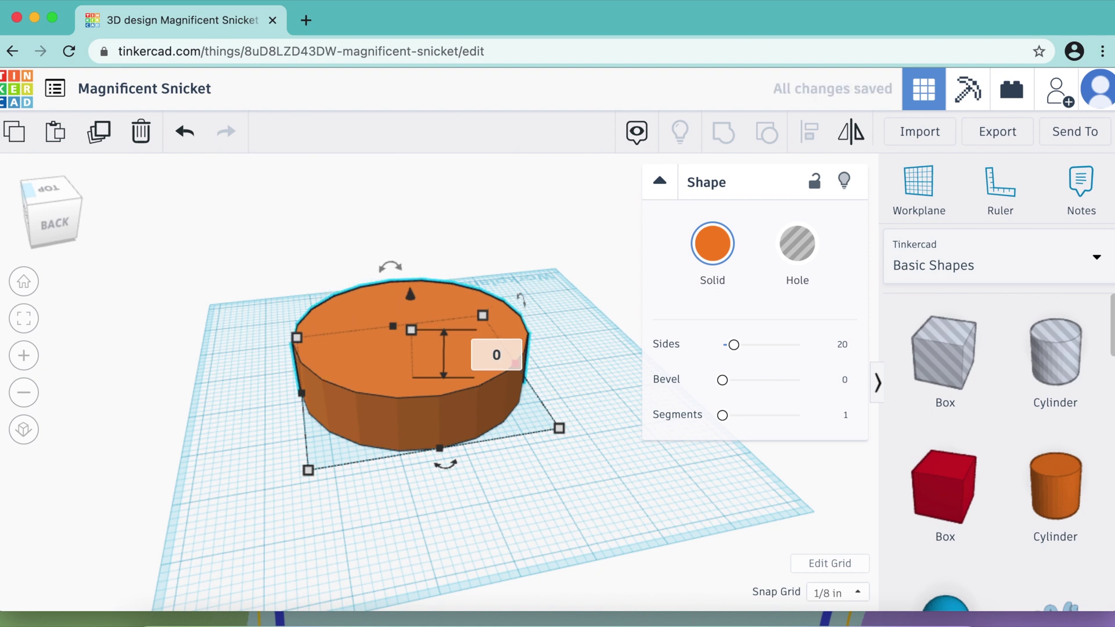
type(".6")
key("Return")
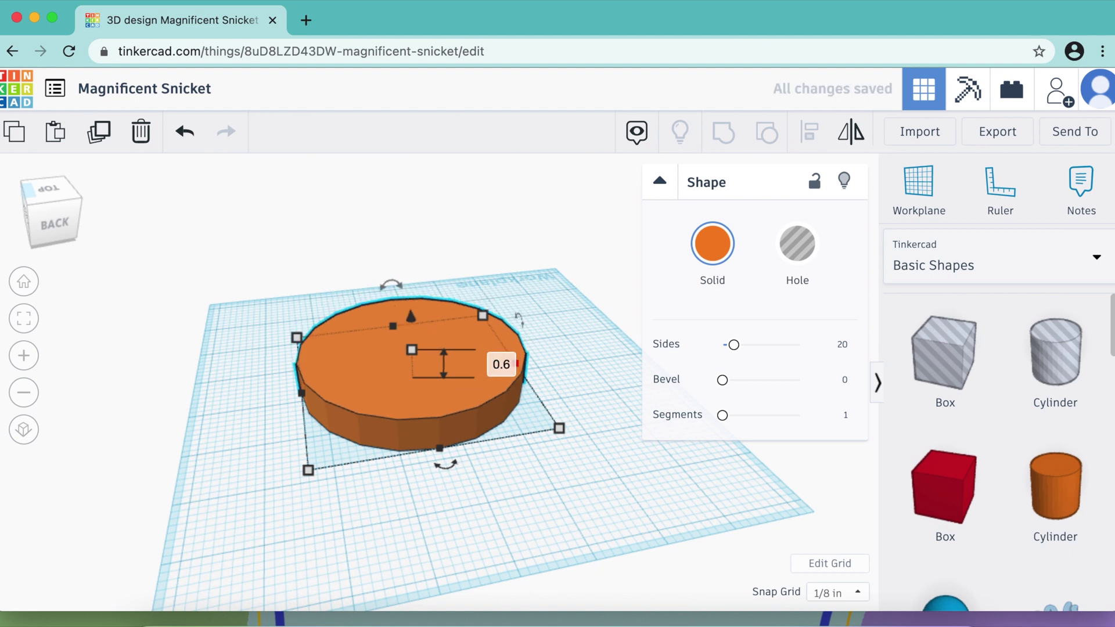
left_click(579, 504)
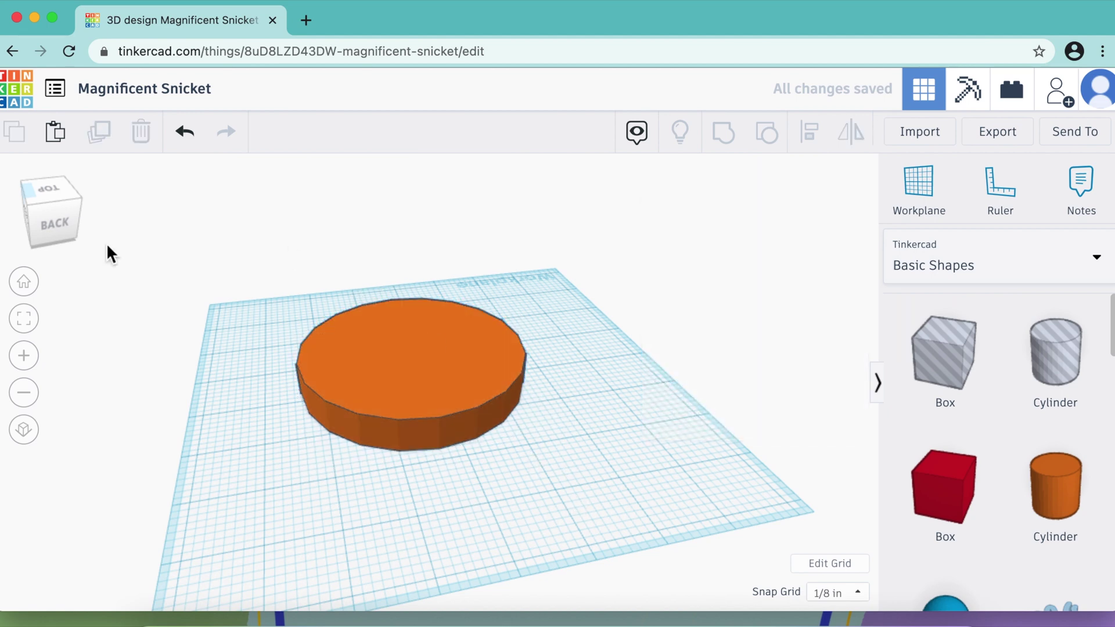
left_click(50, 198)
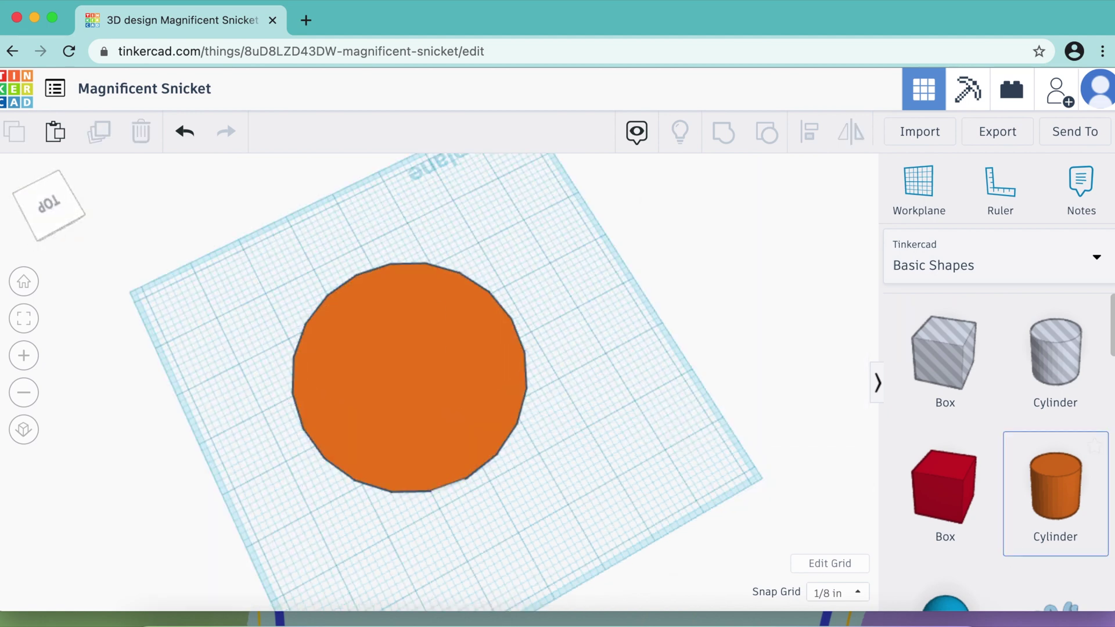
scroll(1112, 341, "down", 8)
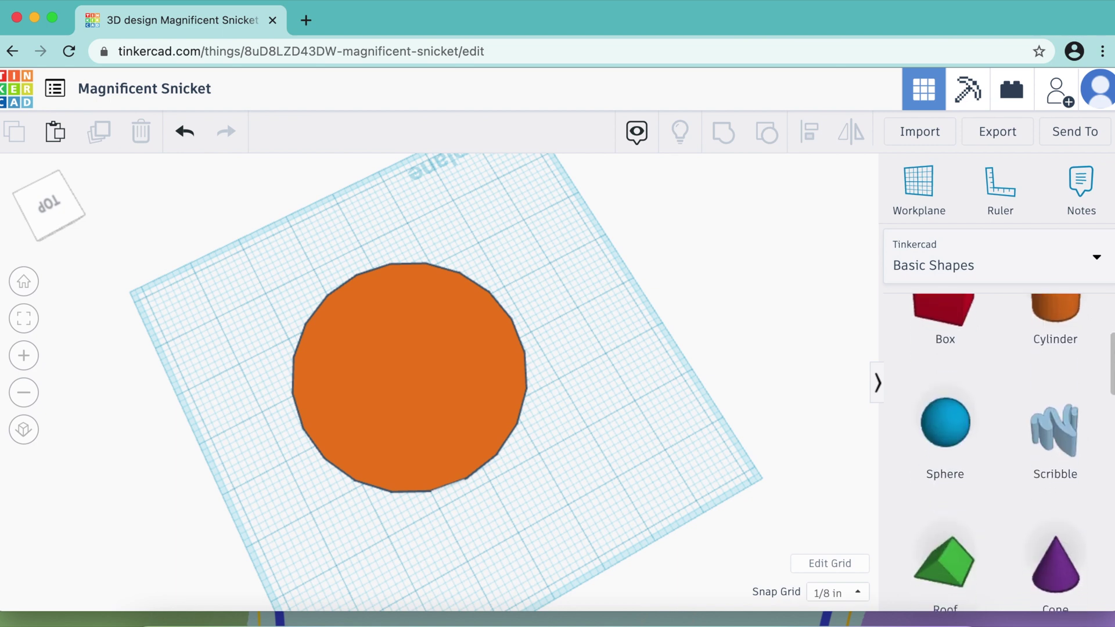
scroll(997, 453, "down", 8)
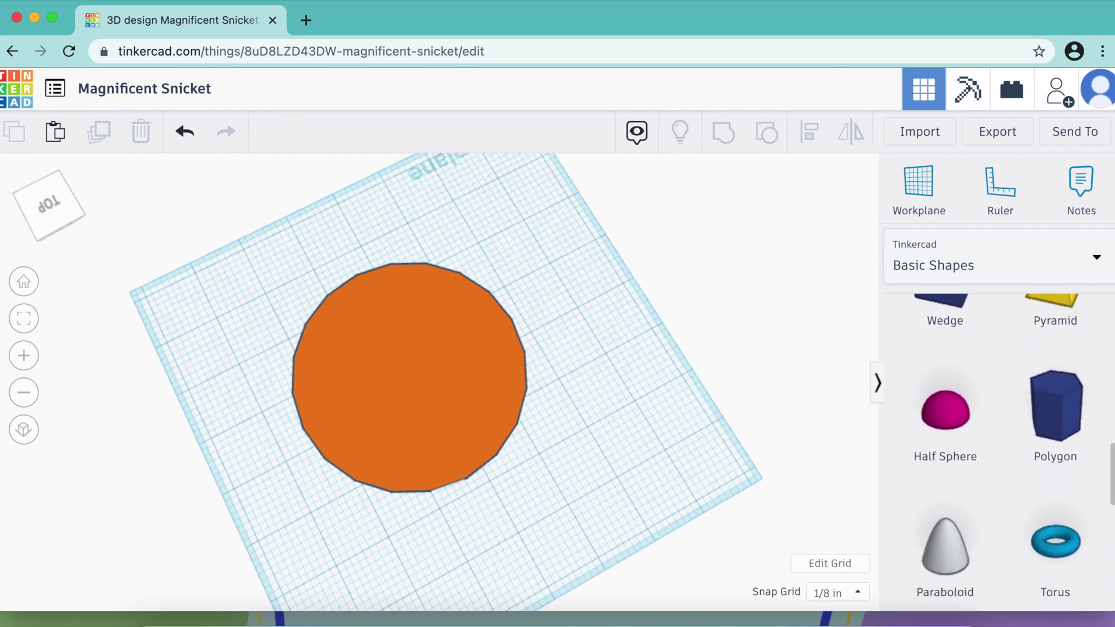
scroll(997, 453, "down", 6)
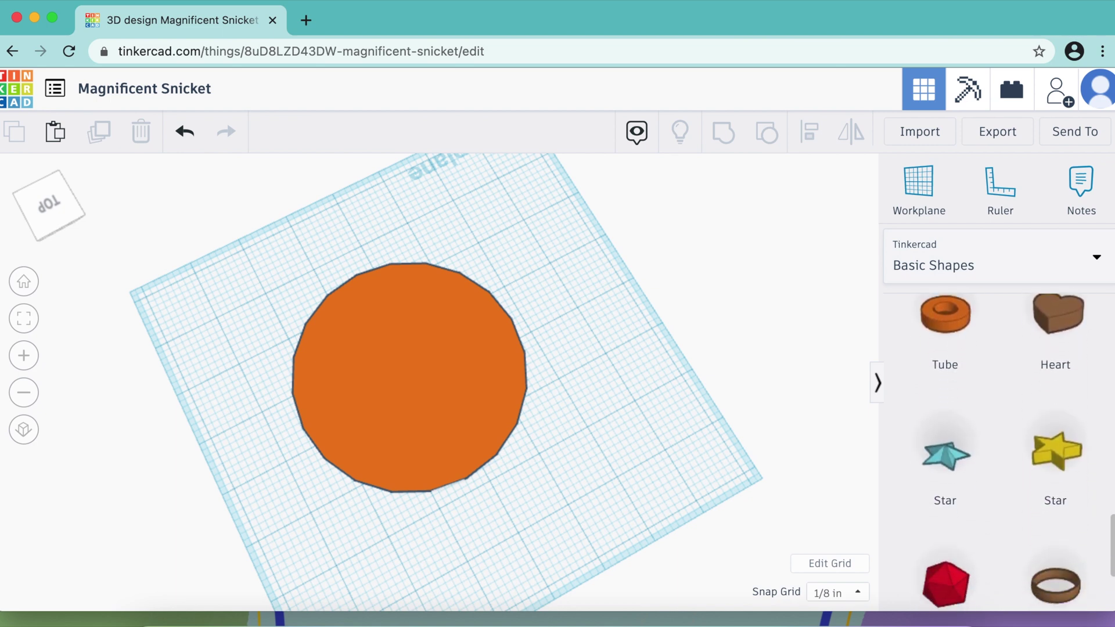
scroll(996, 453, "up", 15)
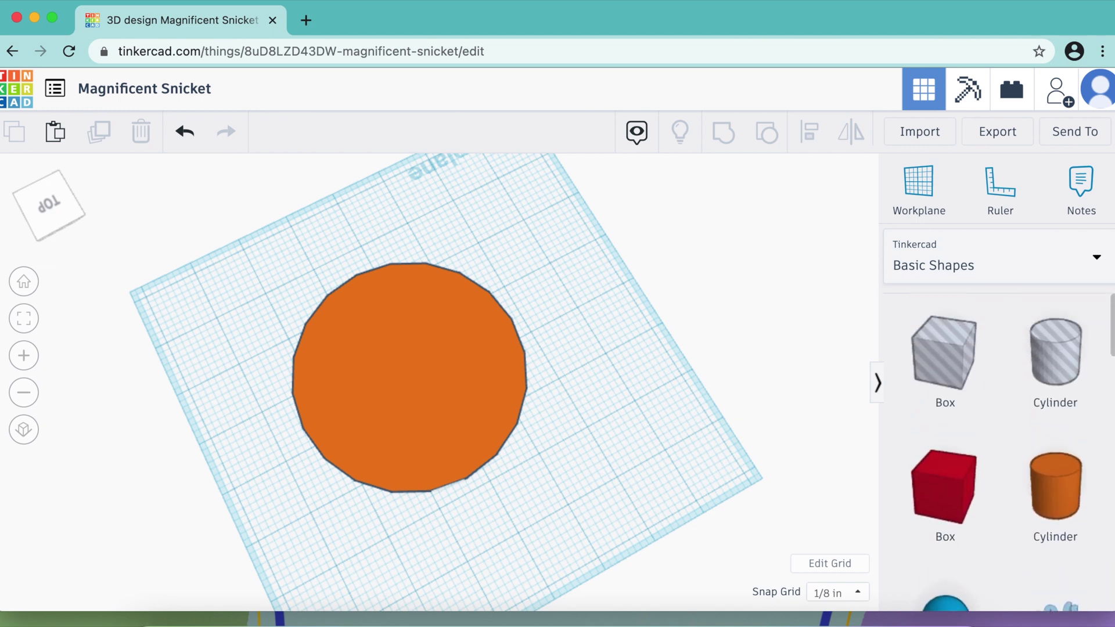
scroll(996, 453, "down", 5)
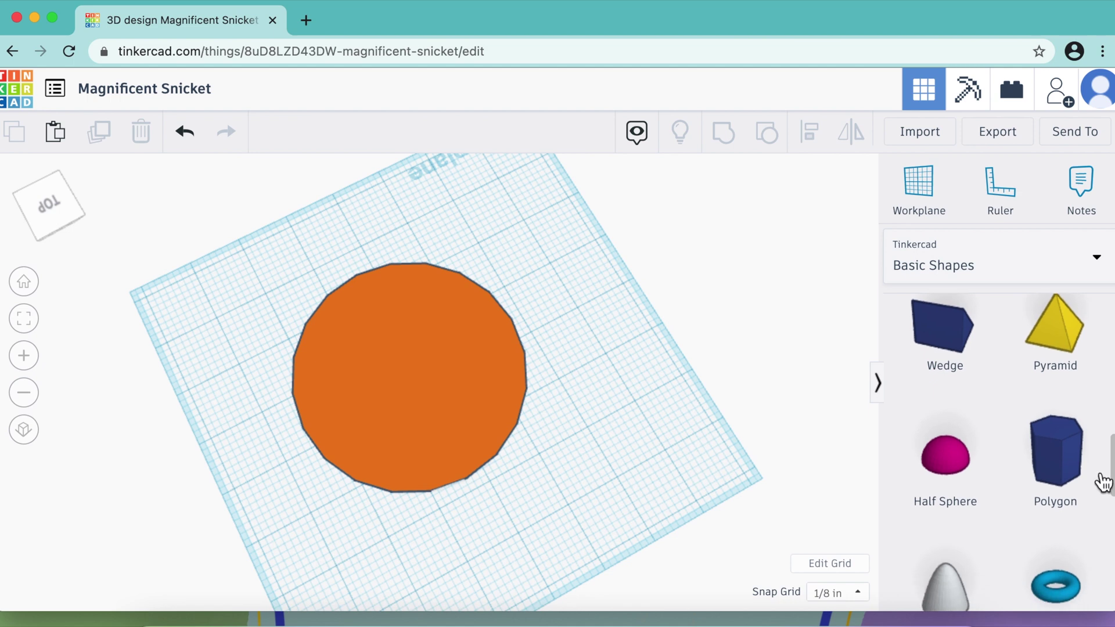
Place a hexagonal polygon on the workplane and make it a hole
left_click_drag(1061, 462, 609, 481)
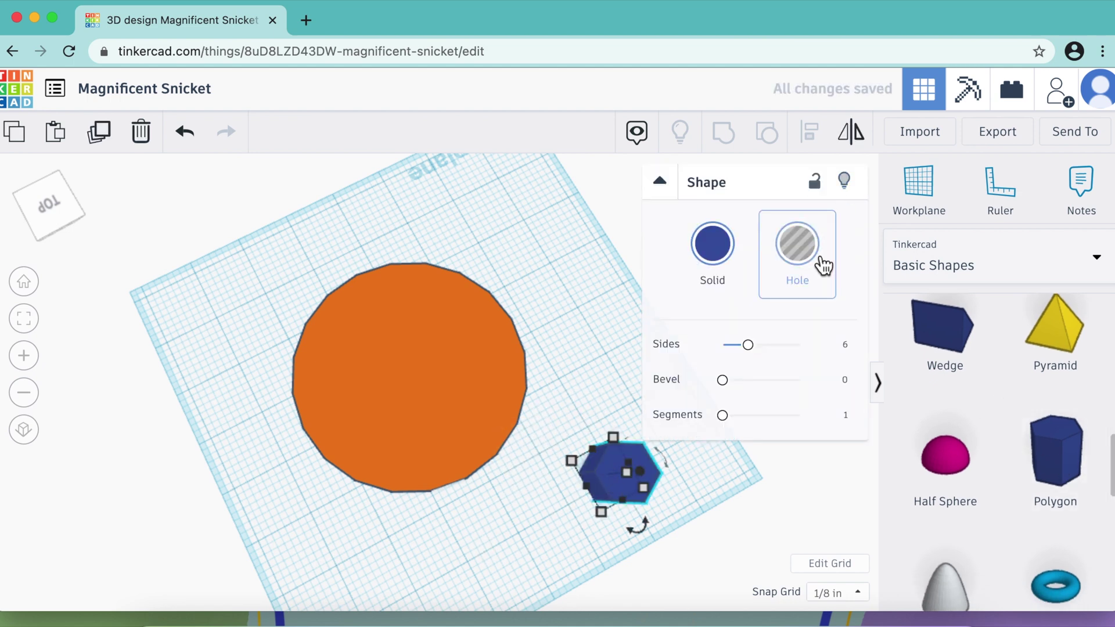
left_click(801, 244)
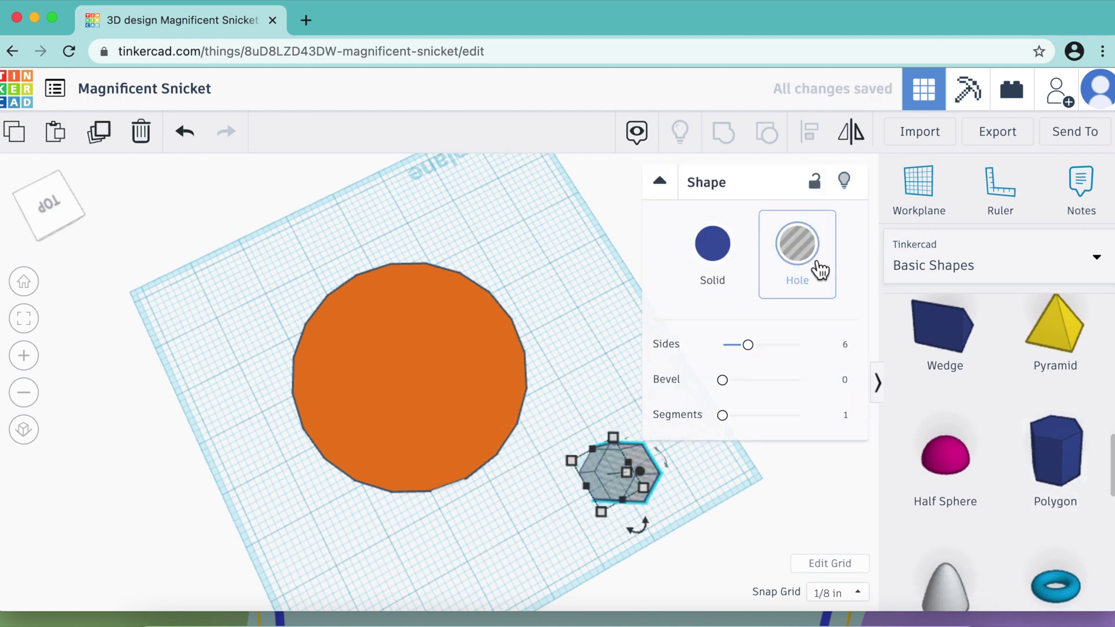
left_click(53, 210)
left_click(46, 200)
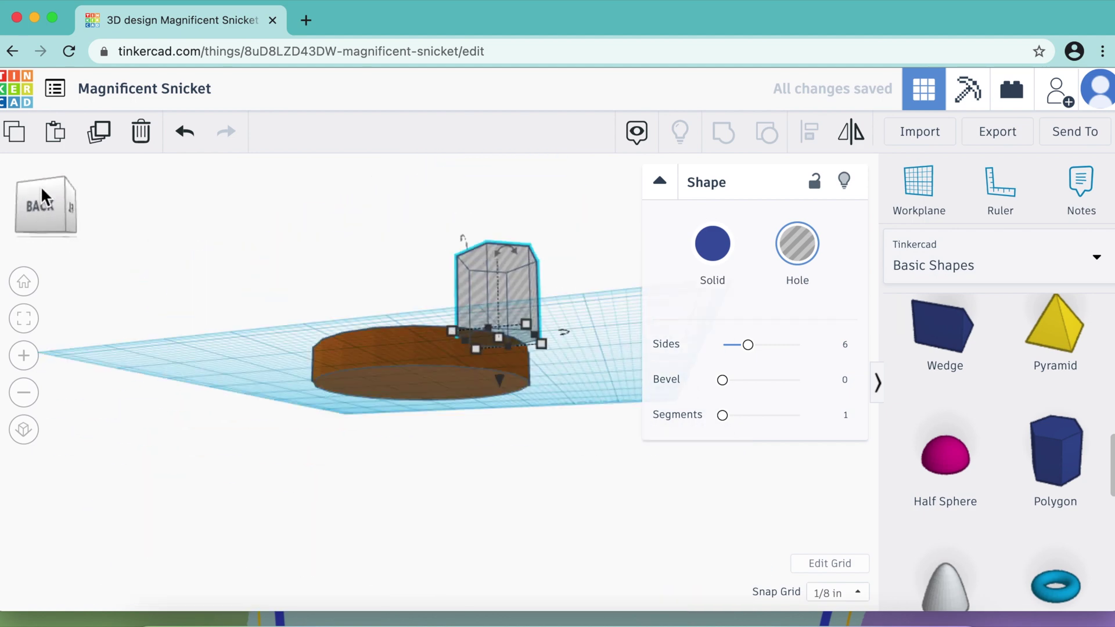
left_click(42, 199)
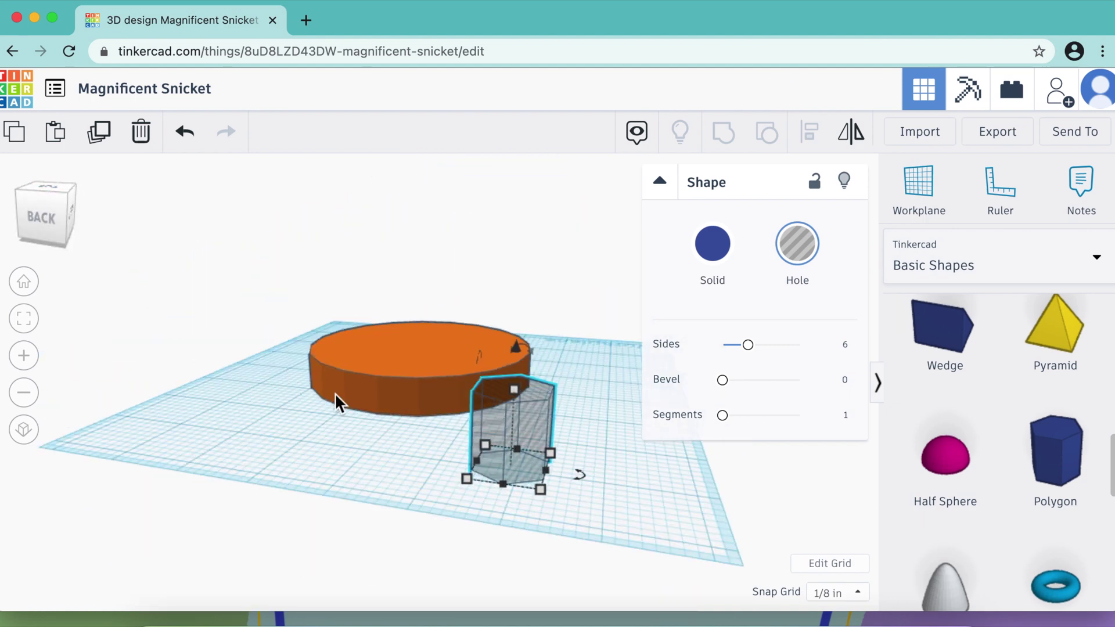
Enlarge the hexagon hole to 4 by 4 in
mouse_move(540, 494)
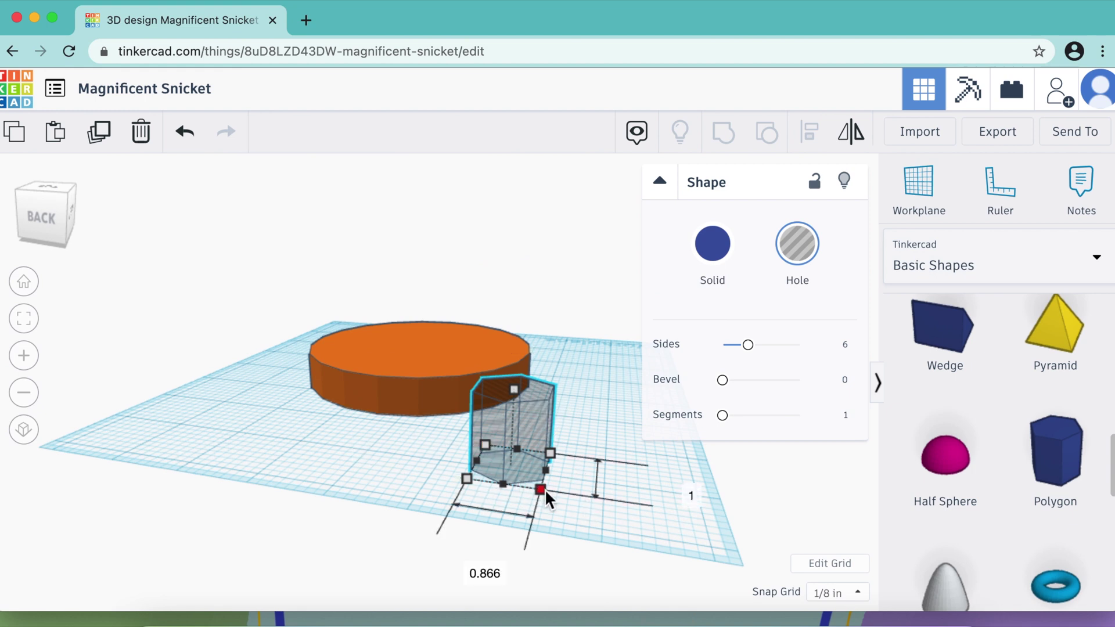
left_click(461, 568)
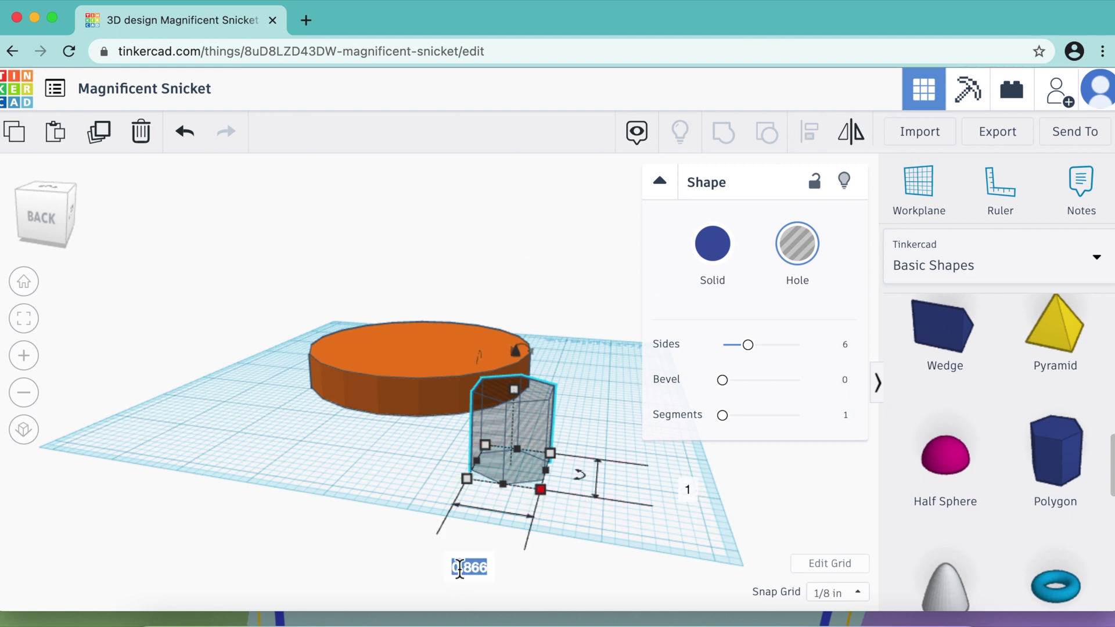
key("BackSpace")
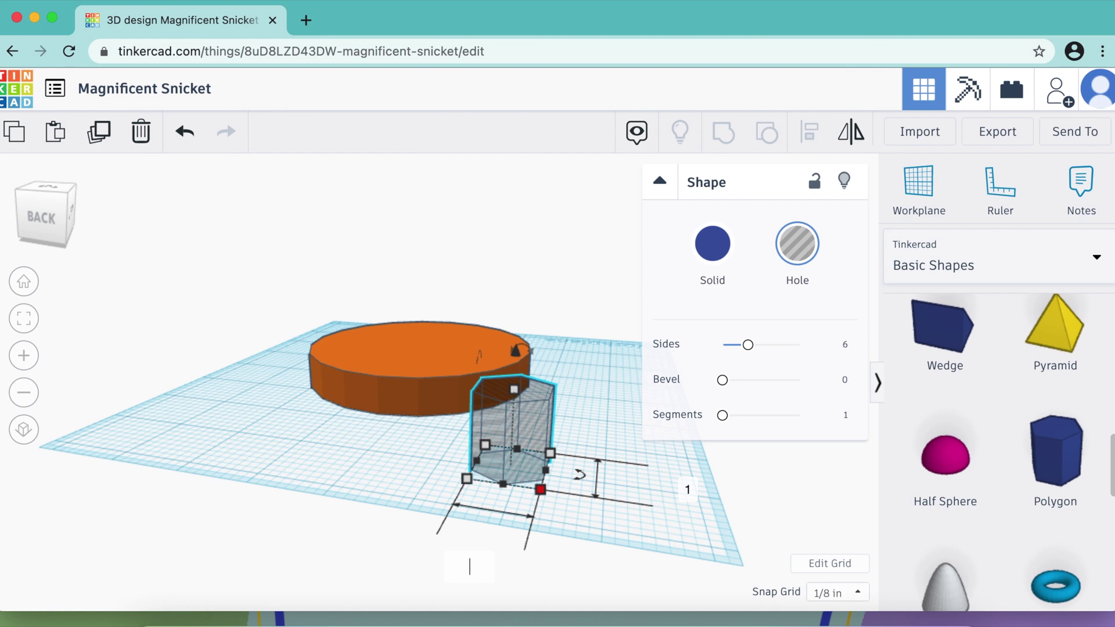
type("4")
key("Return")
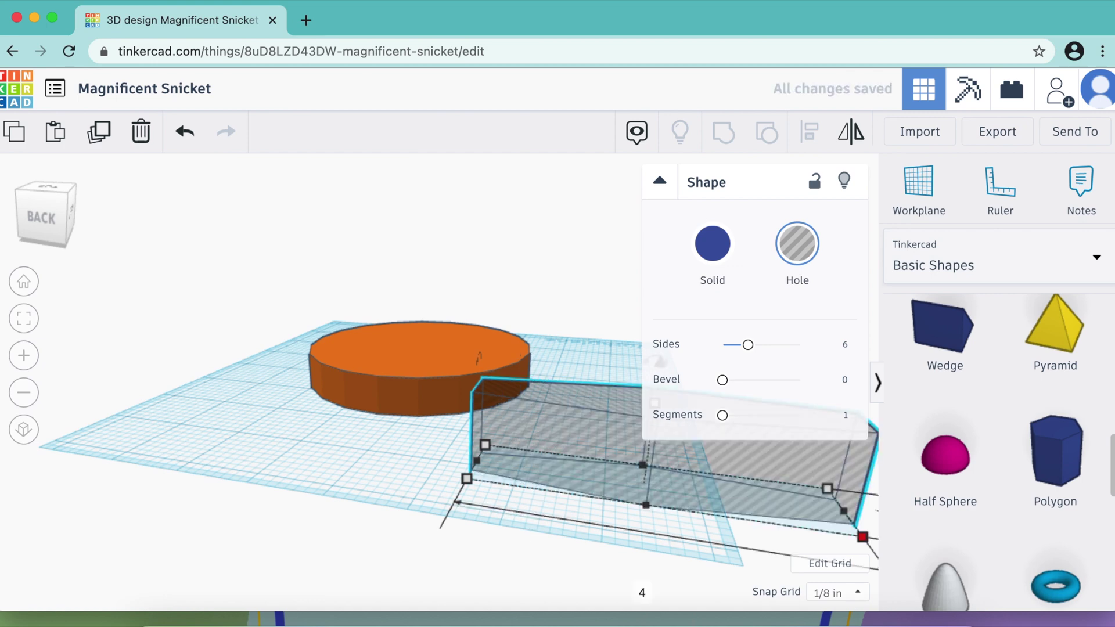
right_click_drag(124, 302, 336, 498)
mouse_move(585, 560)
left_click(705, 587)
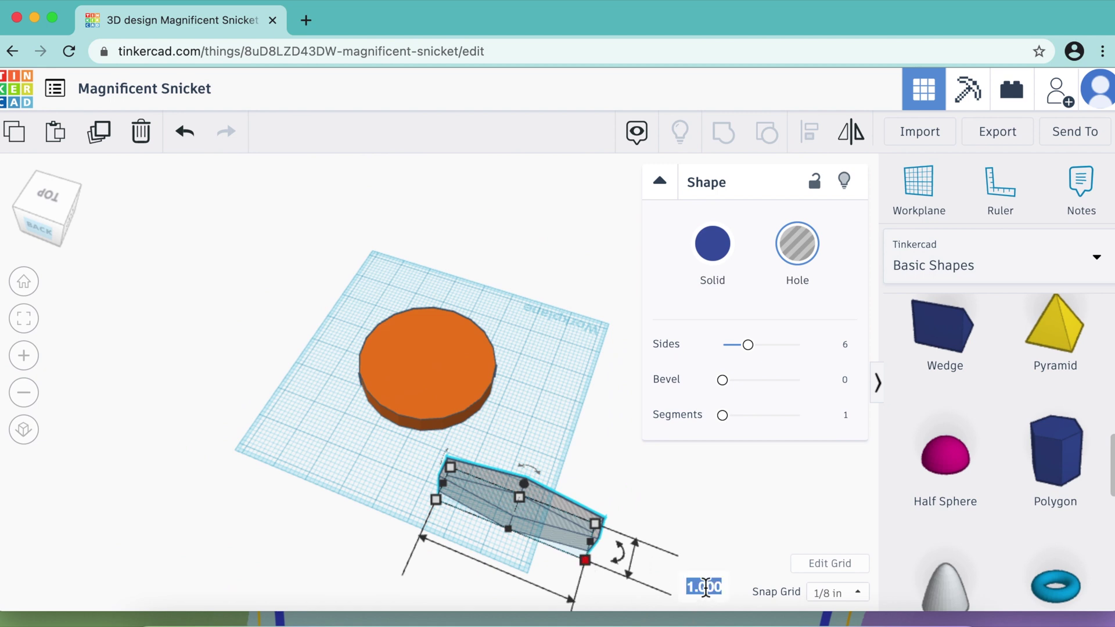
type("4")
key("Return")
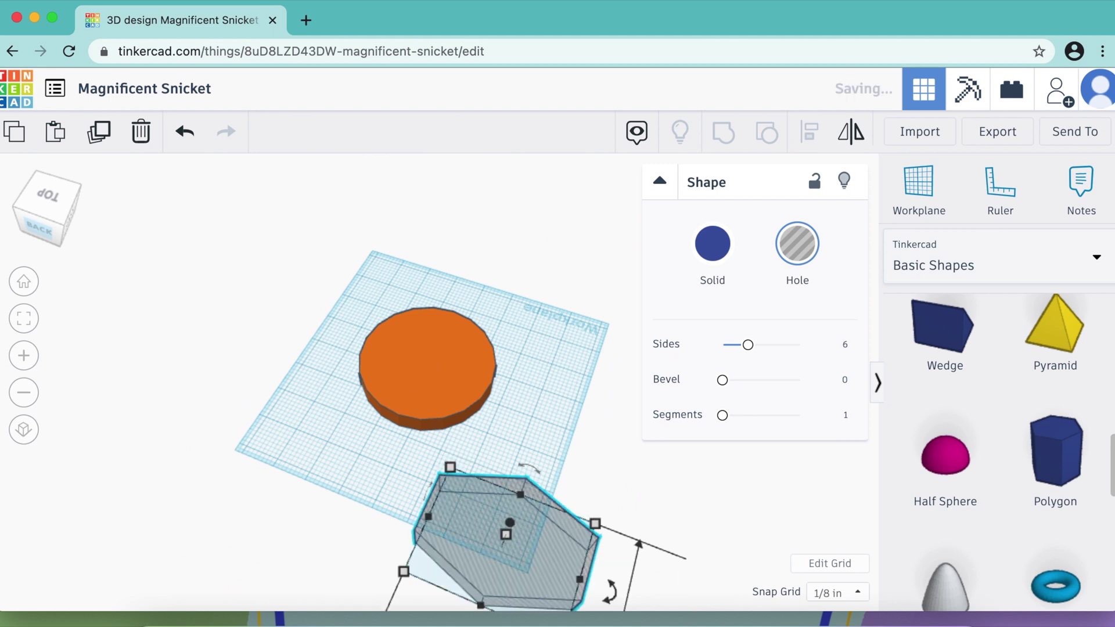
Move the hexagon hole onto the orange disc and narrow it to 3 in wide
left_click_drag(548, 519, 489, 382)
mouse_move(476, 439)
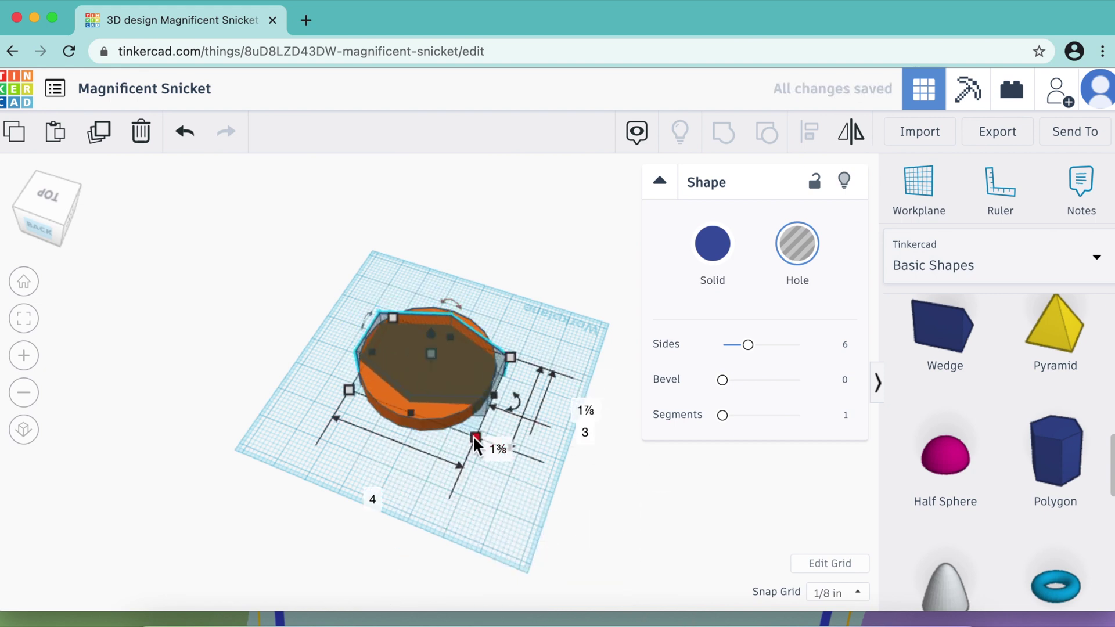
left_click(371, 494)
key("BackSpace")
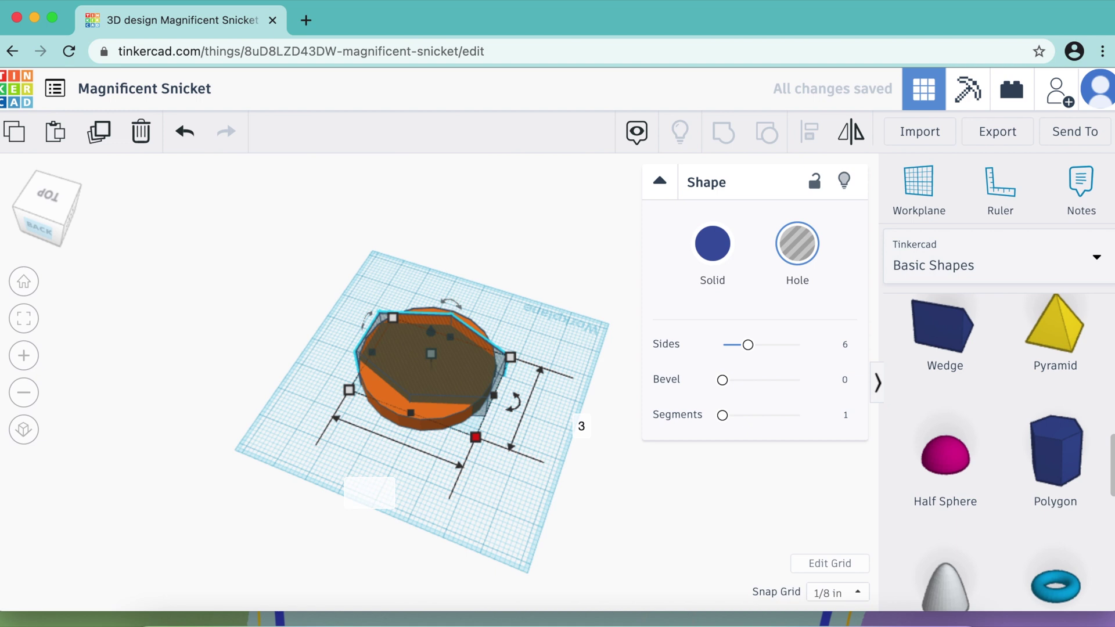
type("3")
key("Return")
Resize the hexagon hole to 3.5 in wide and 3.5 in deep
left_click(354, 485)
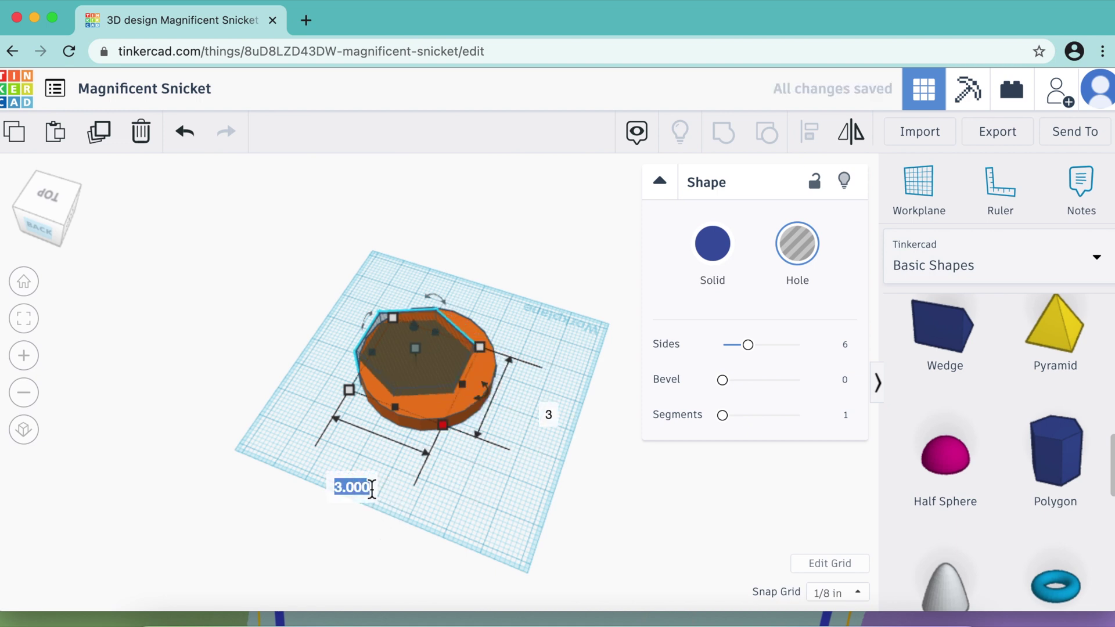
key("BackSpace")
type("3/")
key("BackSpace")
type(".5")
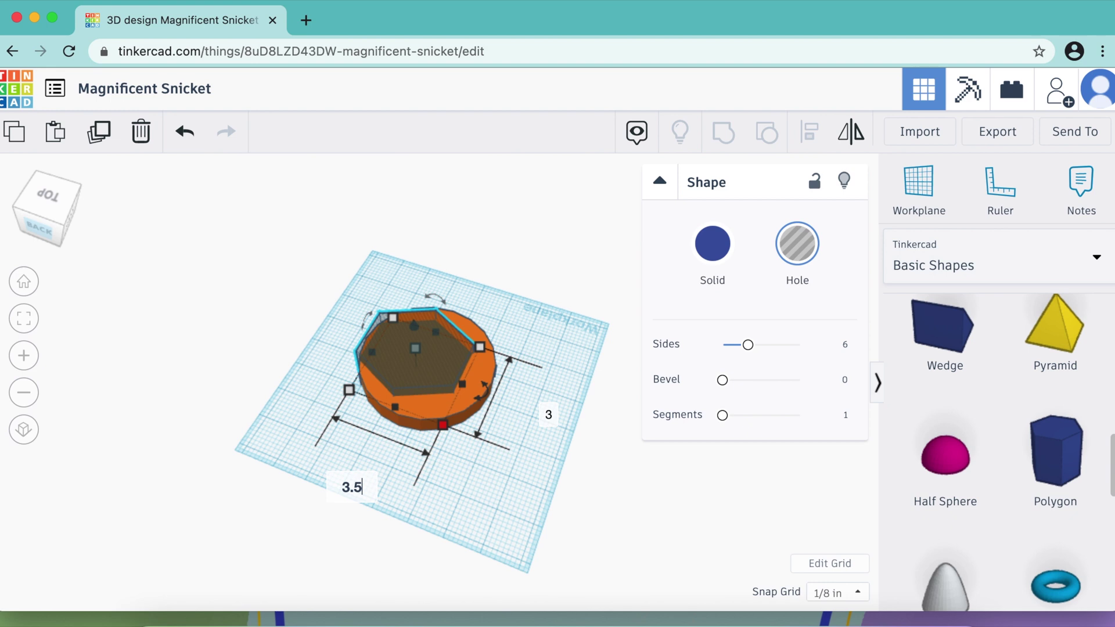
key("Return")
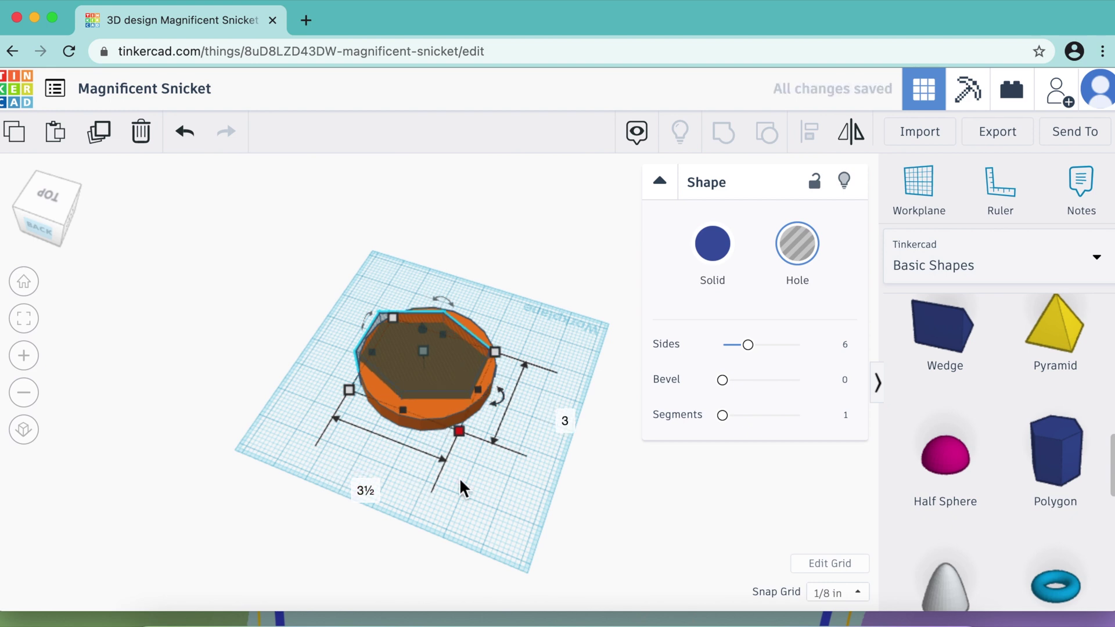
left_click(571, 422)
key("BackSpace")
type("3")
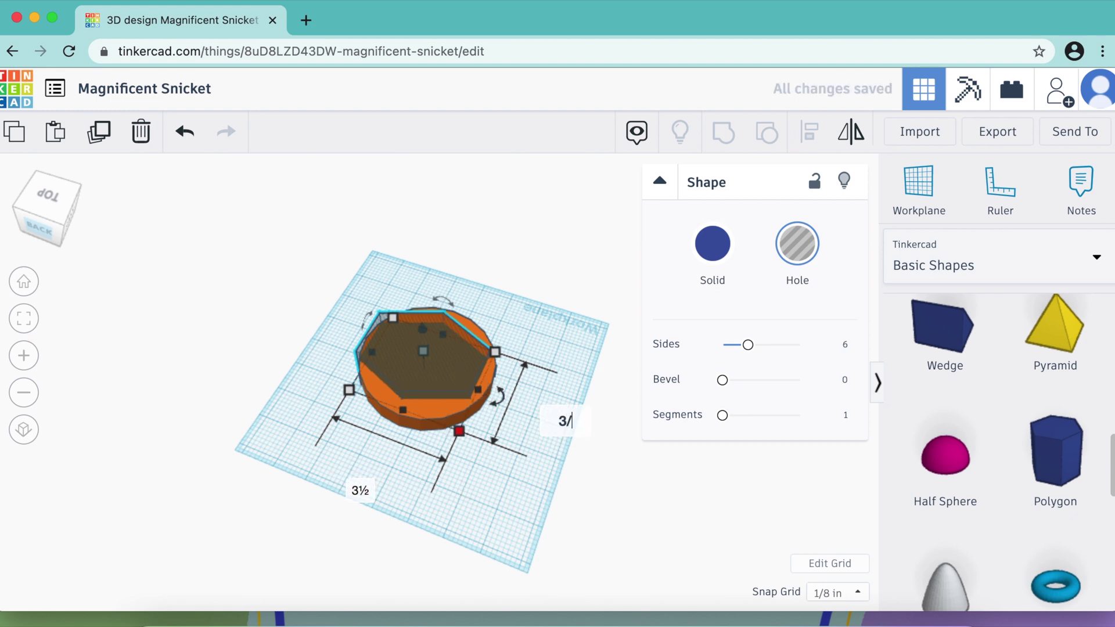
type(".5")
key("Return")
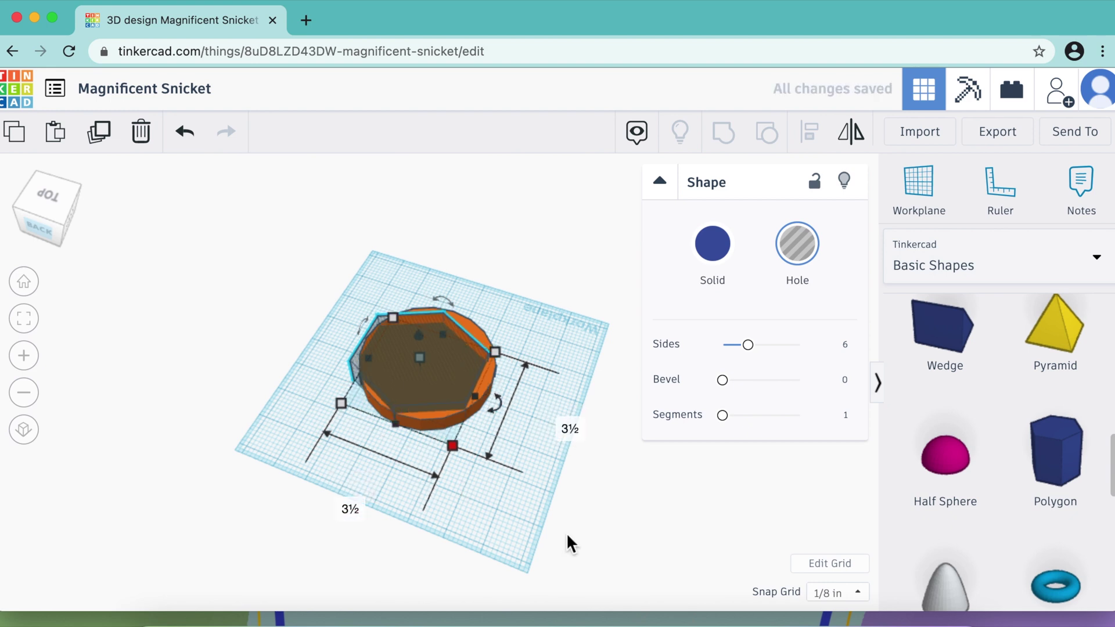
Nudge the hexagon hole slightly on the disc from the top view
left_click(567, 543)
left_click(32, 197)
left_click_drag(432, 370, 439, 356)
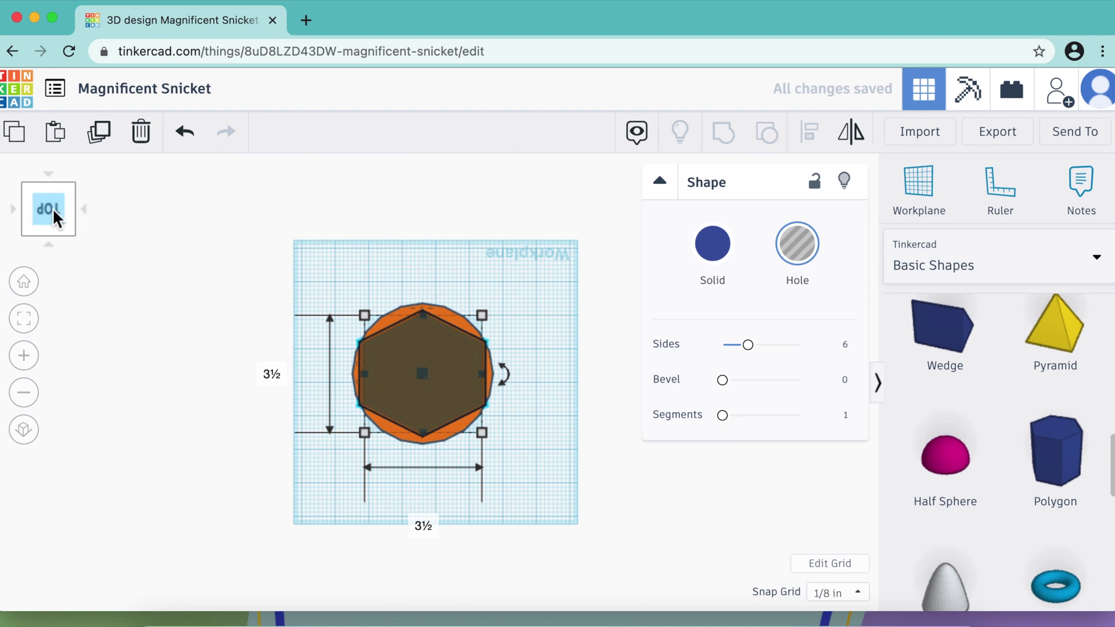
mouse_move(43, 197)
left_mouse_down()
mouse_move(59, 197)
mouse_move(23, 208)
left_mouse_up()
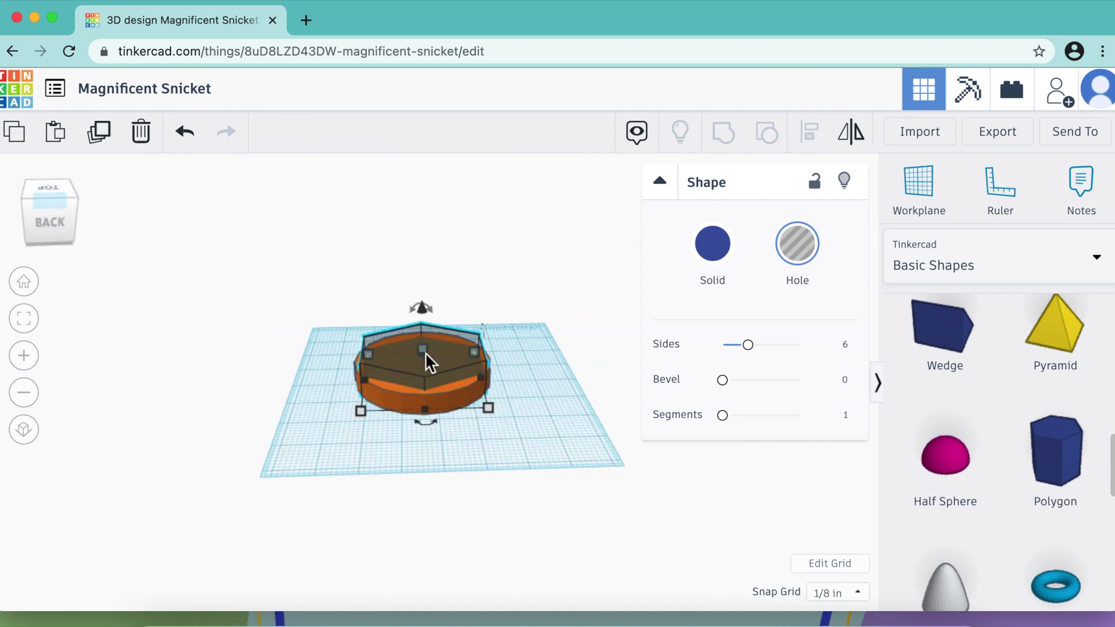
Set the hexagon hole to 0.5 in tall, lift it slightly, and narrow it to 3⅜ in
left_click(505, 365)
key("BackSpace")
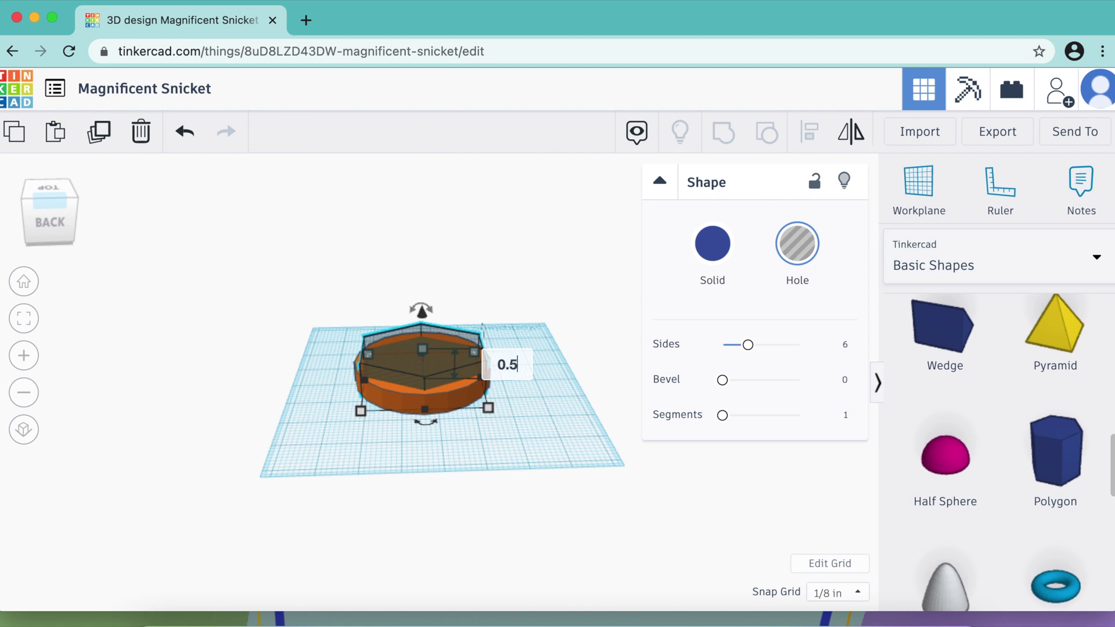
key("Return")
left_click_drag(423, 333, 426, 331)
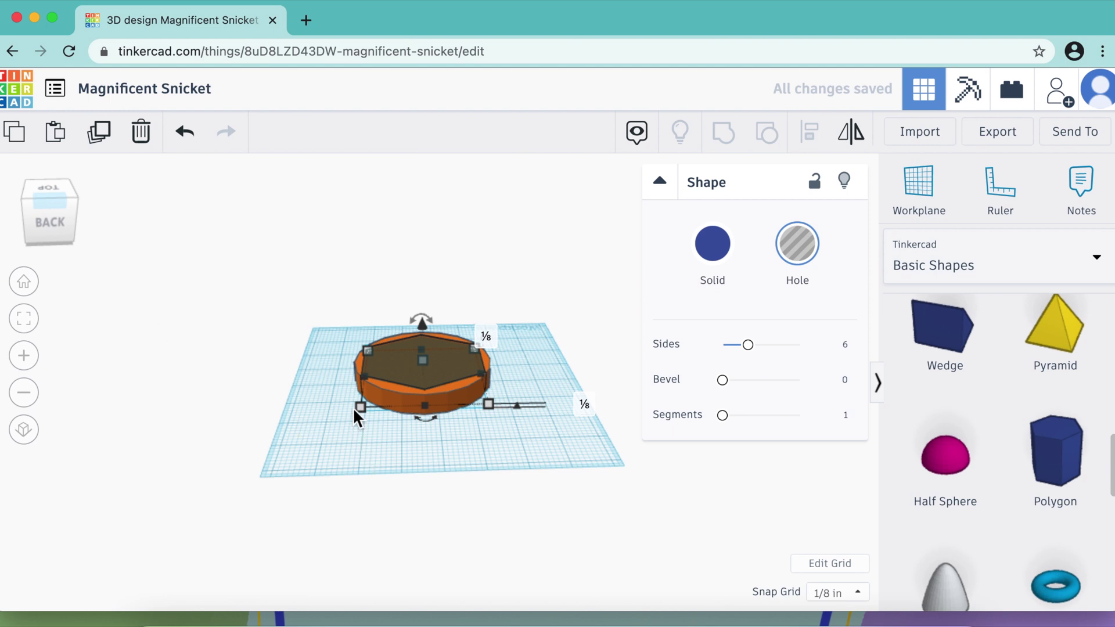
mouse_move(360, 414)
left_click_drag(360, 414, 363, 413)
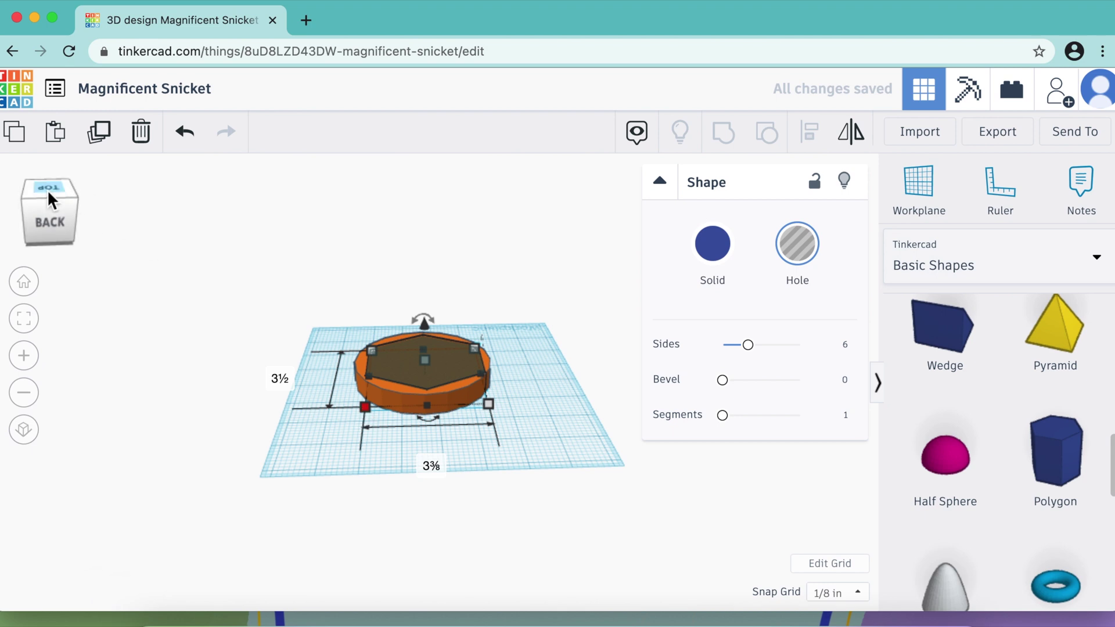
left_click(48, 192)
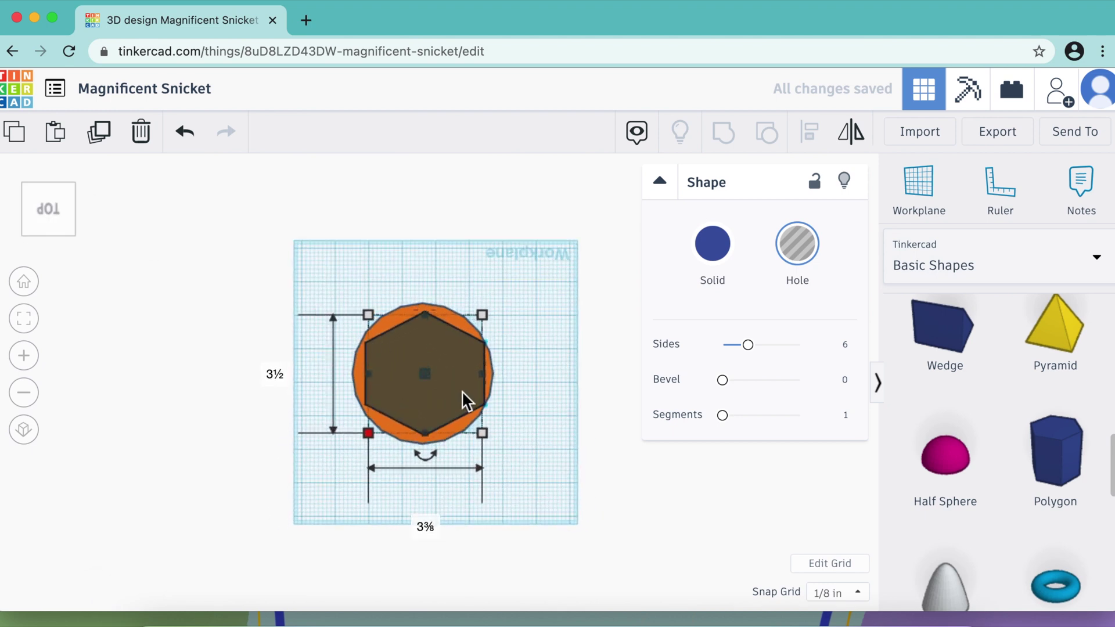
Centre the hexagon hole on the disc with arrow-key nudges and a small drag
key("Left")
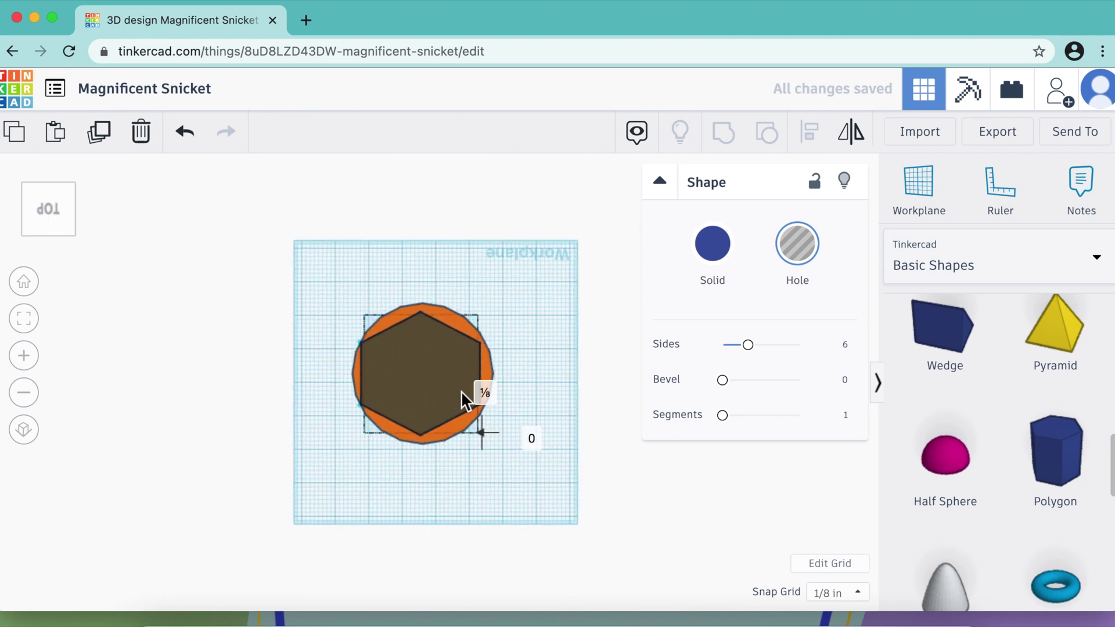
key("Right")
key("Left")
key("Right")
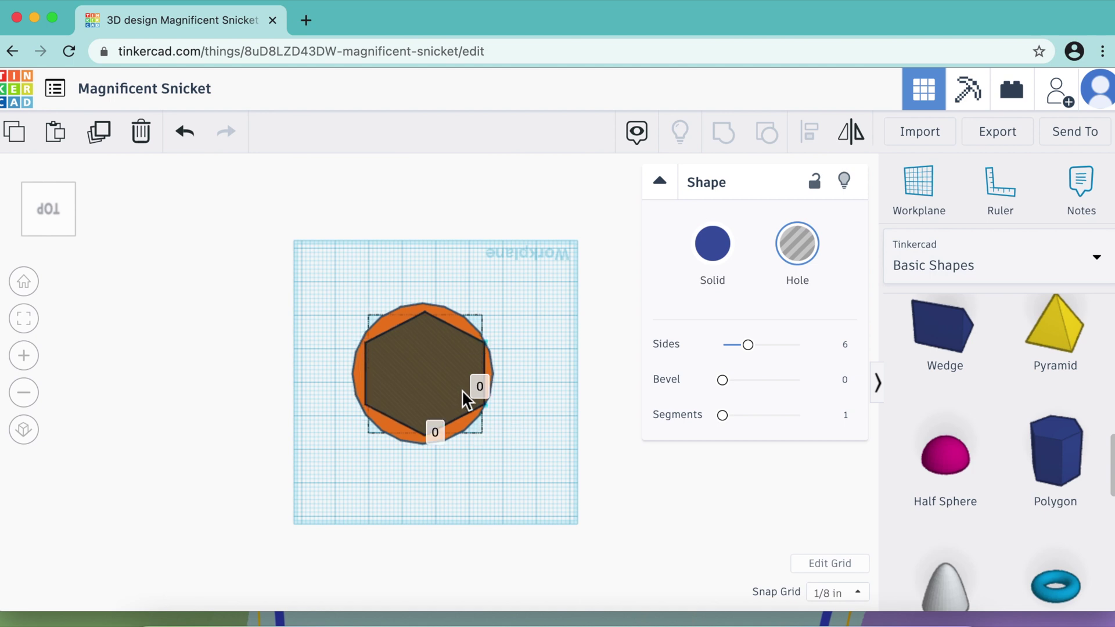
left_click(511, 435)
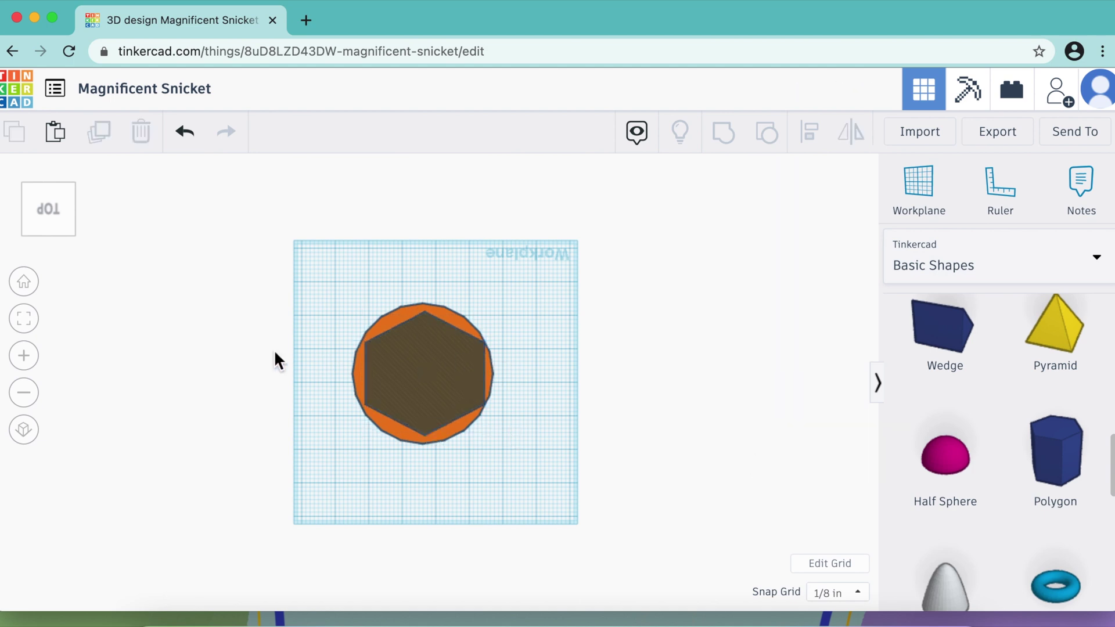
left_click(463, 387)
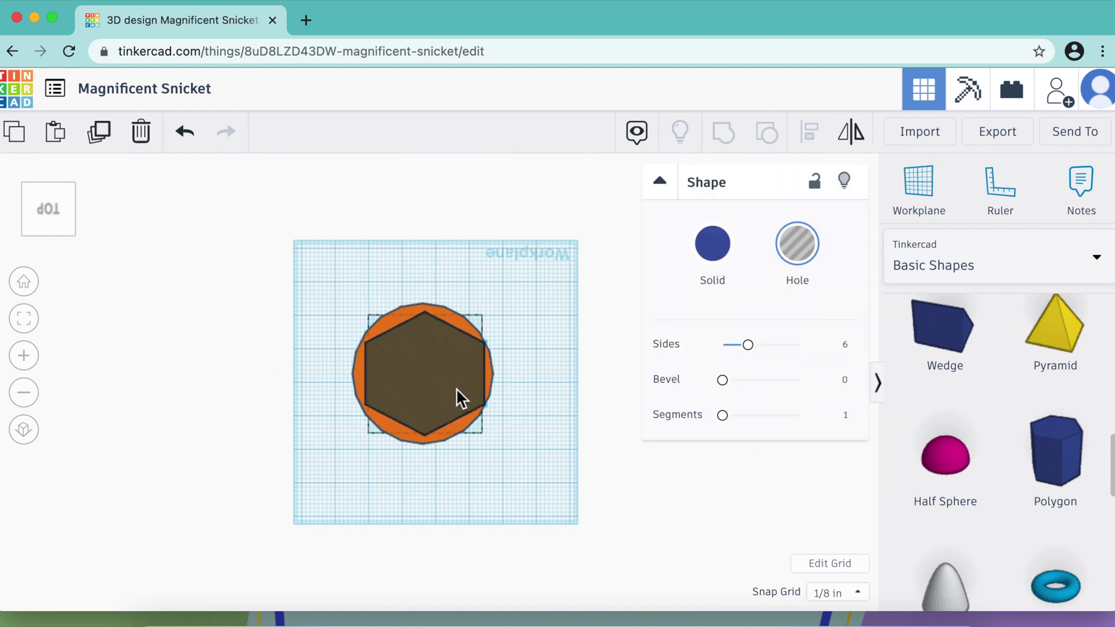
mouse_move(455, 400)
left_mouse_down()
mouse_move(456, 389)
mouse_move(459, 398)
left_mouse_up()
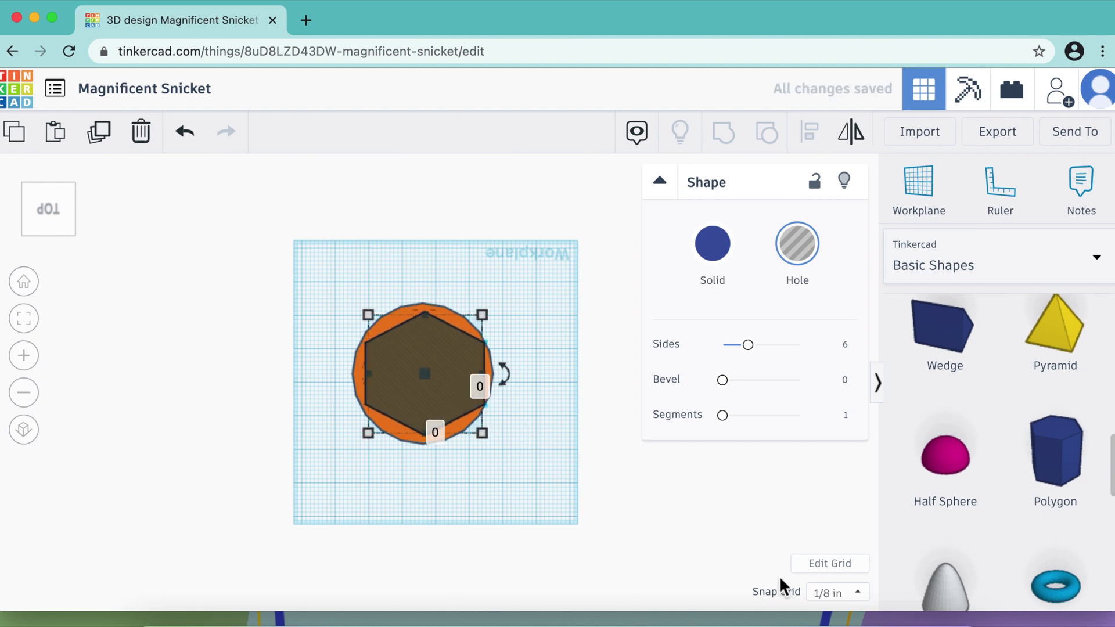
Turn the grid snapping off
left_click(836, 594)
left_click(832, 414)
scroll(508, 423, "up", 5)
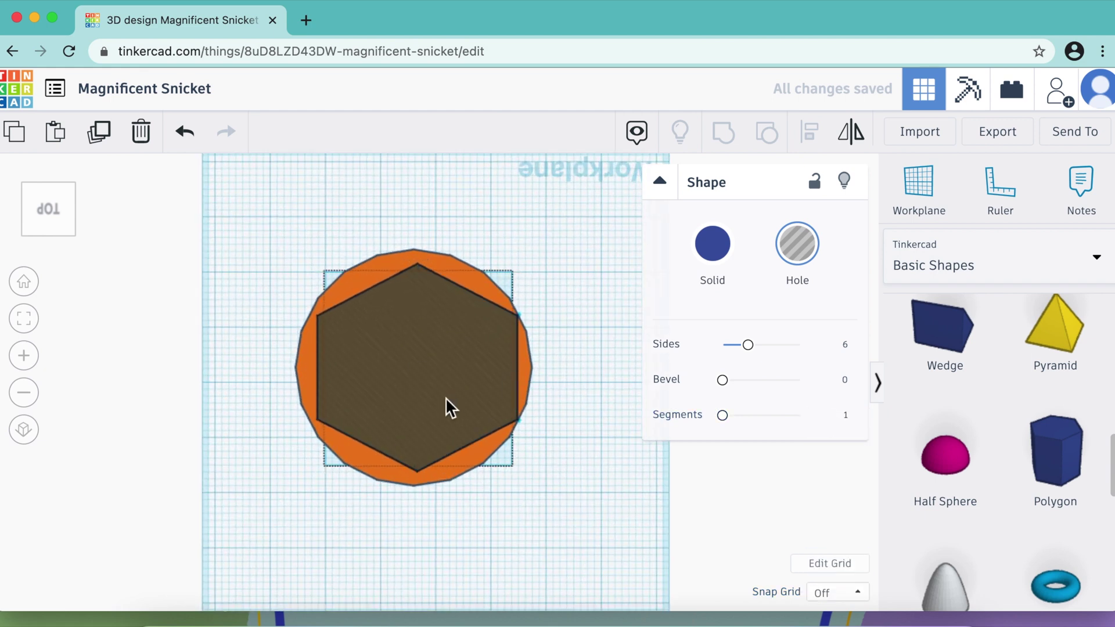
Centre the hexagon hole, select both shapes, and try then undo turning them into holes
mouse_move(450, 408)
left_mouse_down()
mouse_move(440, 406)
mouse_move(451, 406)
left_mouse_up()
left_click_drag(614, 601, 572, 549)
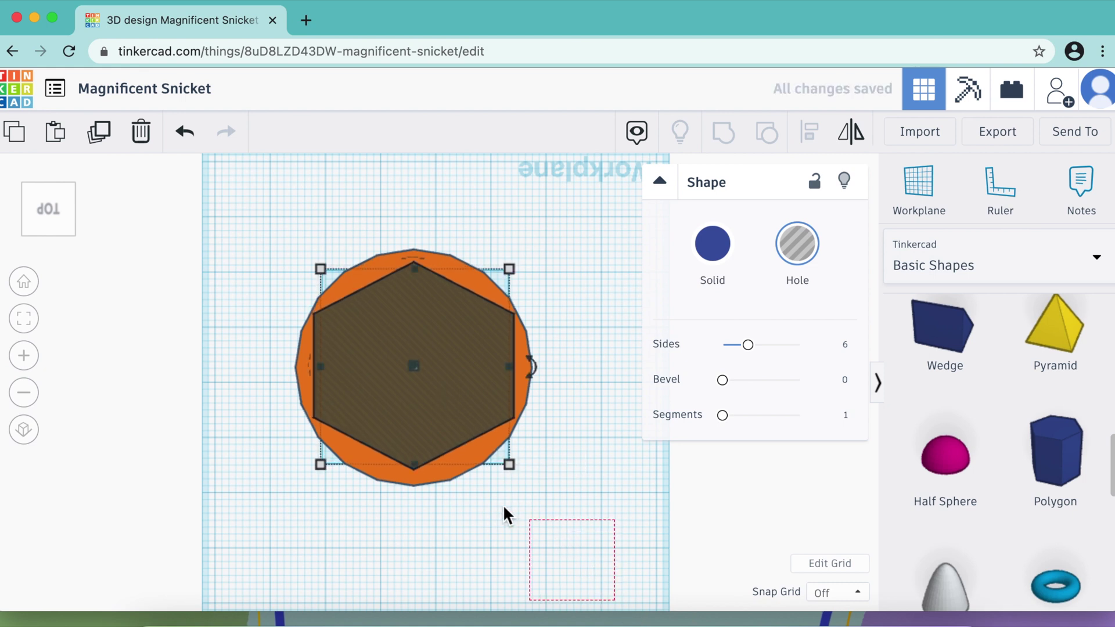
left_click_drag(510, 517, 542, 525)
left_click_drag(612, 547, 238, 234)
left_click(817, 146)
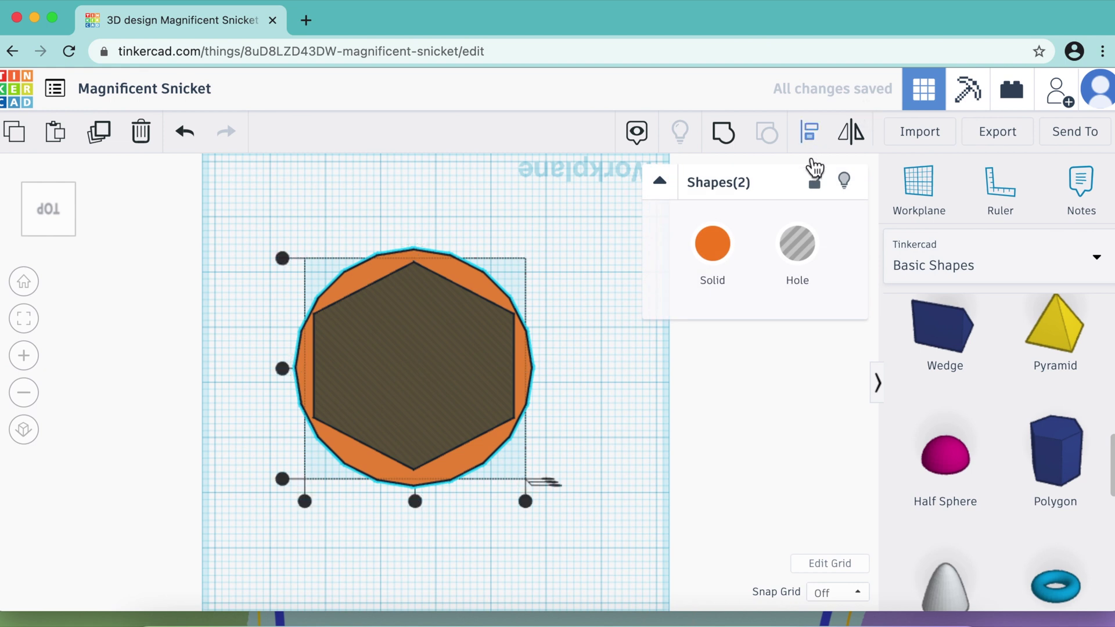
left_click(723, 473)
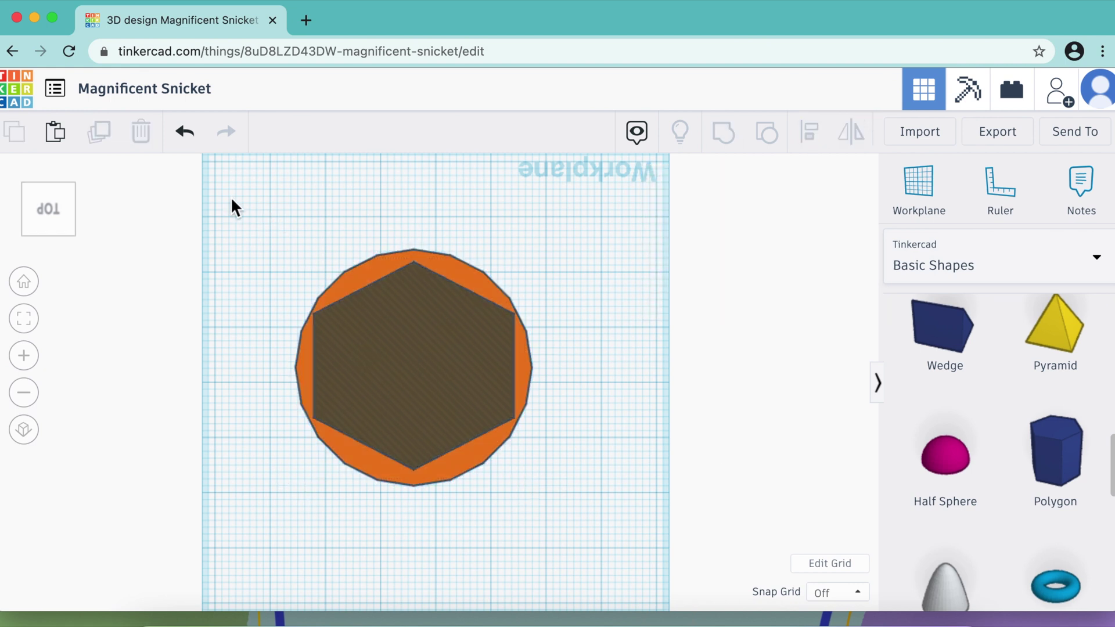
left_click_drag(235, 200, 586, 558)
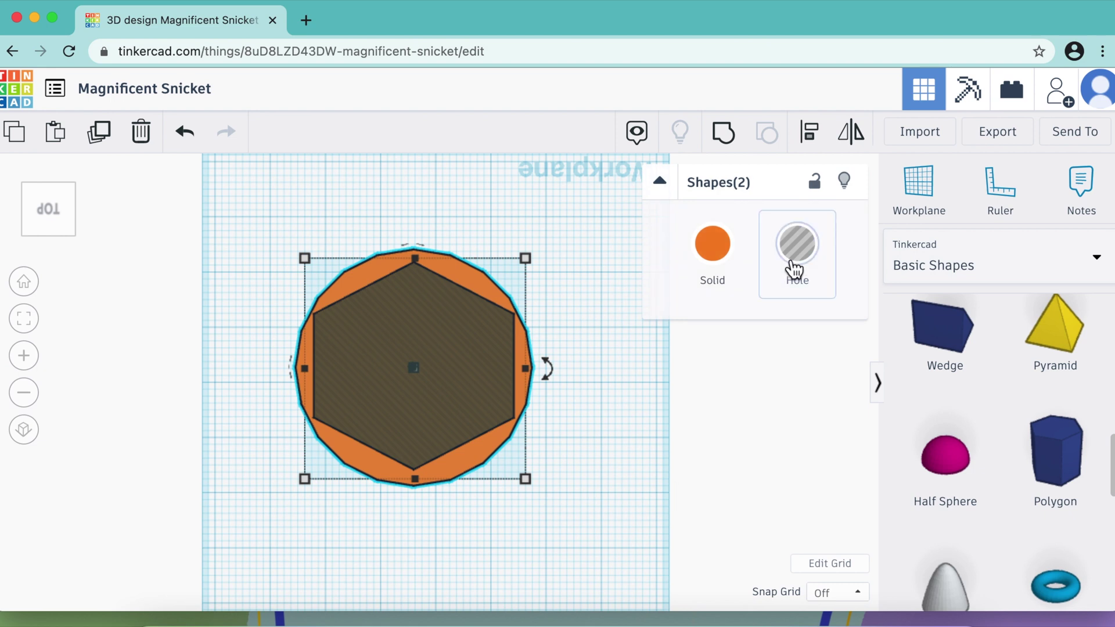
left_click(799, 247)
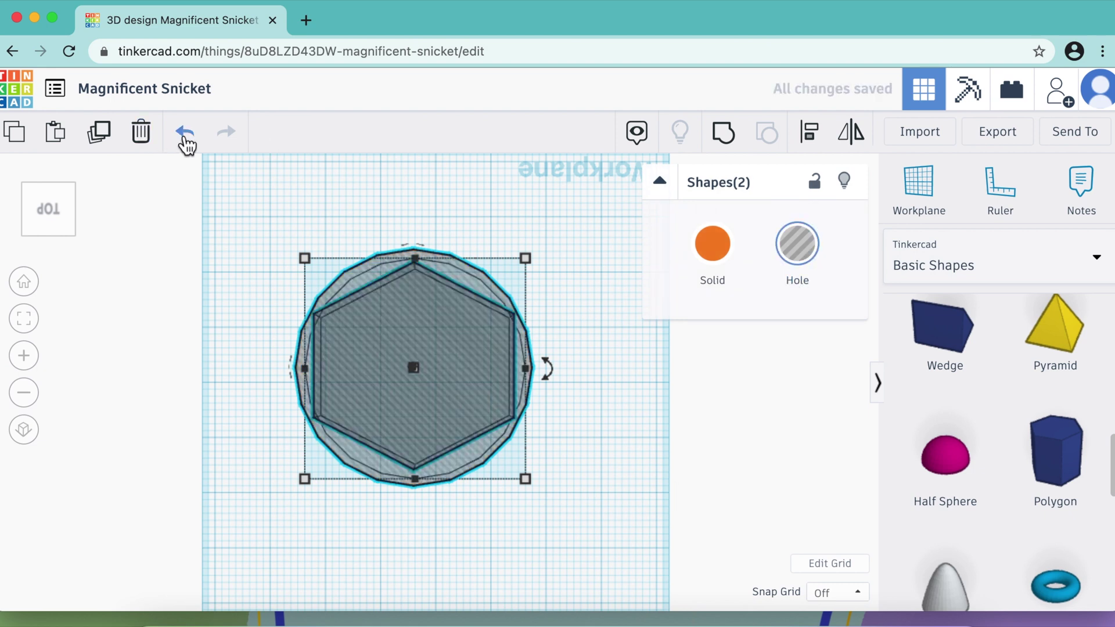
left_click(185, 134)
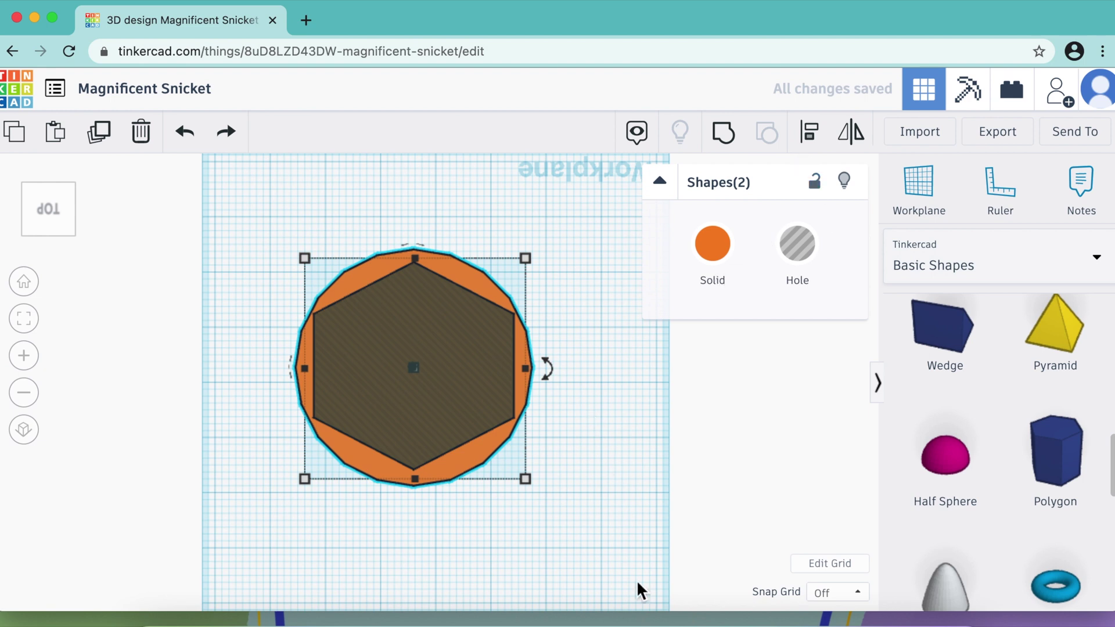
Group the disc and hexagon hole into a single shape
left_click_drag(639, 590, 262, 241)
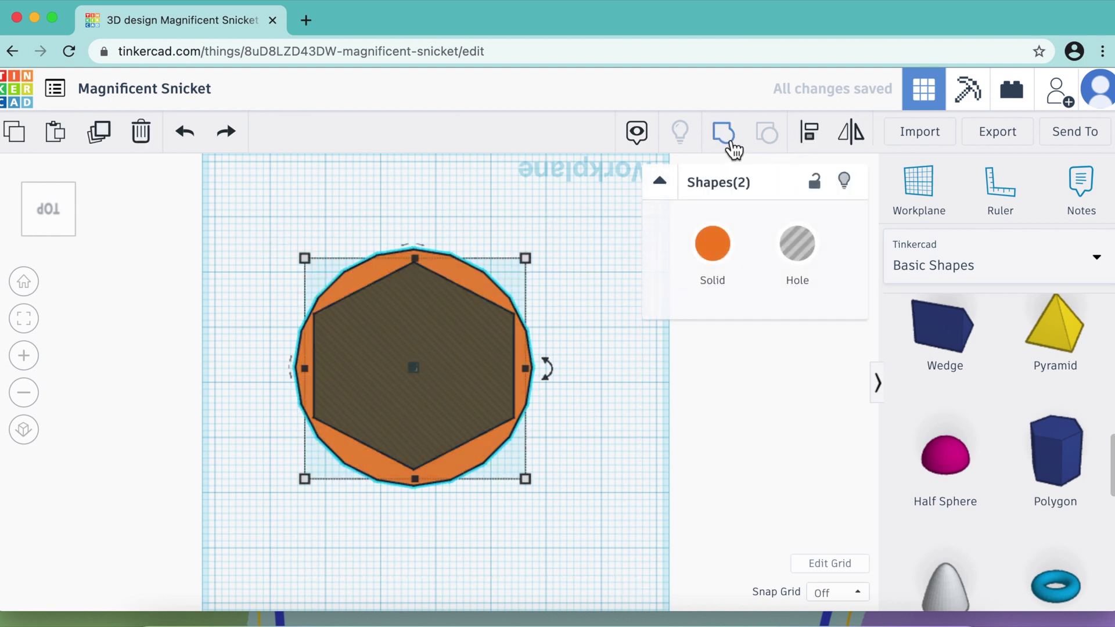
left_click(730, 145)
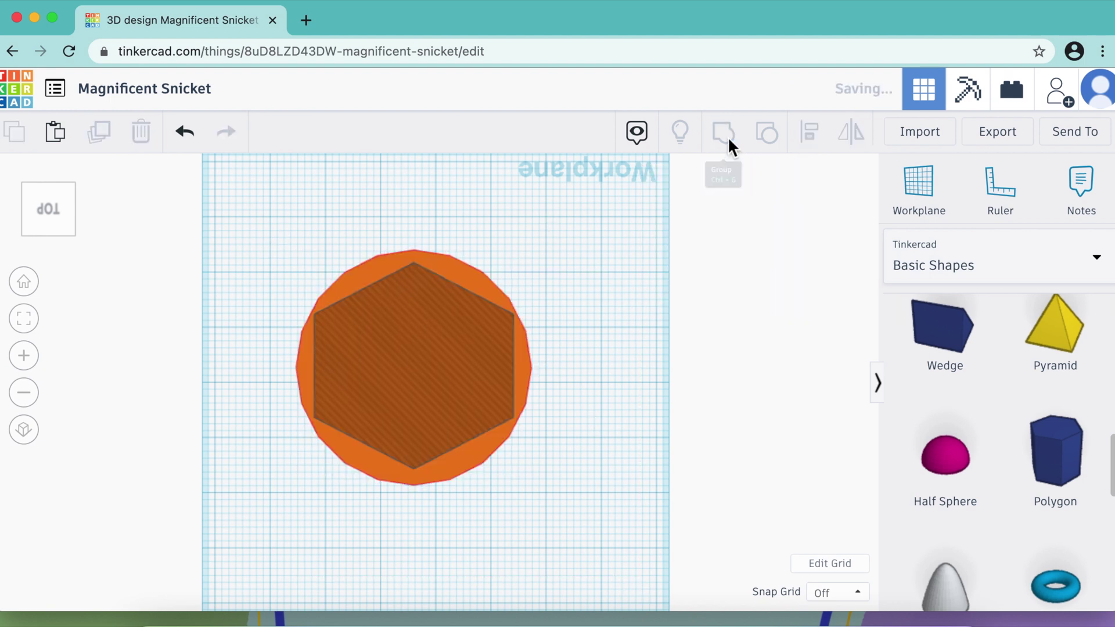
left_click(171, 241)
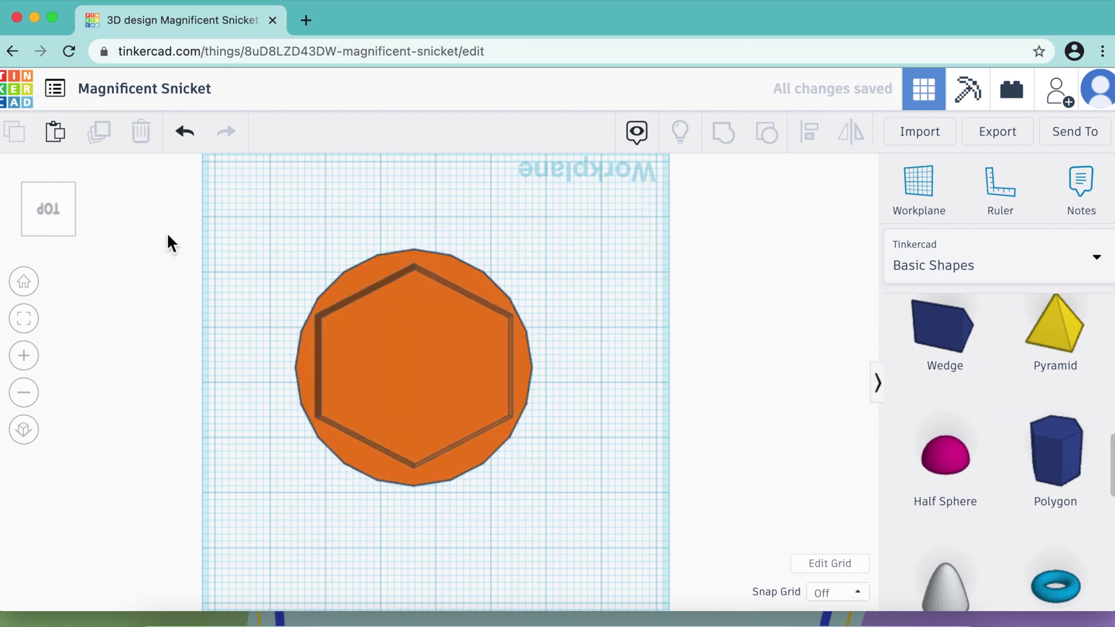
left_click(45, 202)
Ungroup the coaster and lower both shapes slightly
left_click_drag(45, 199, 100, 204)
left_click(526, 380)
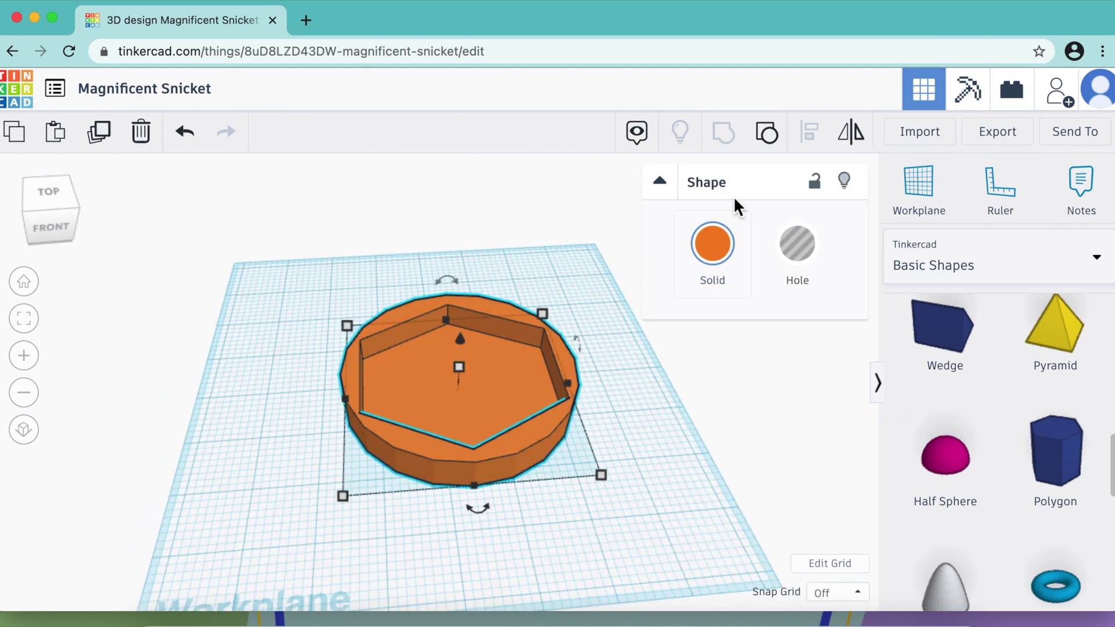
left_click(766, 134)
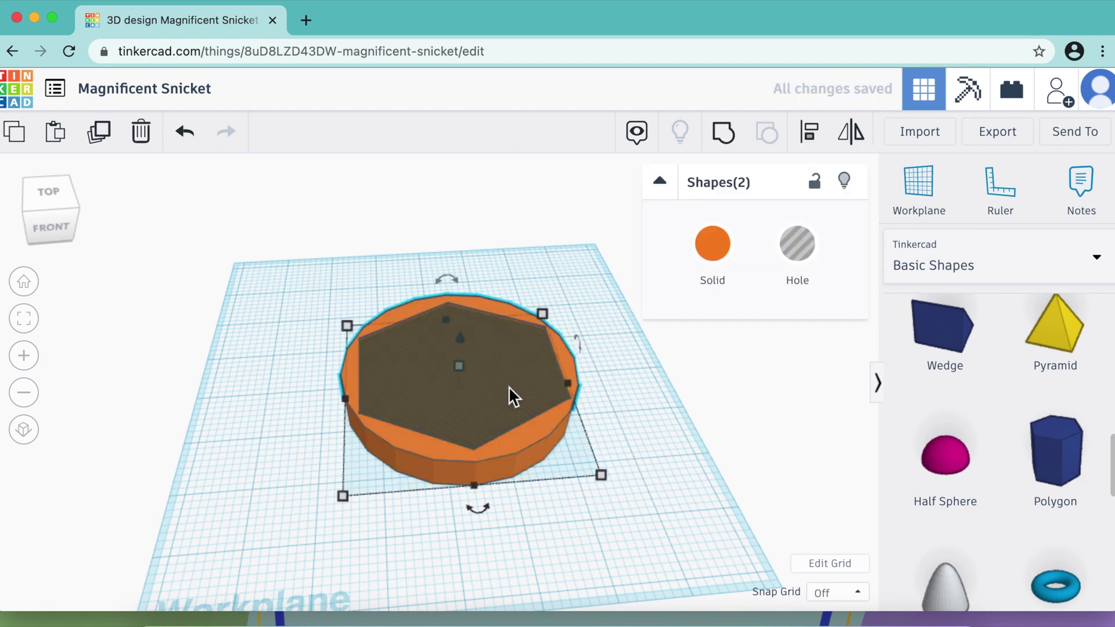
left_click_drag(464, 342, 466, 357)
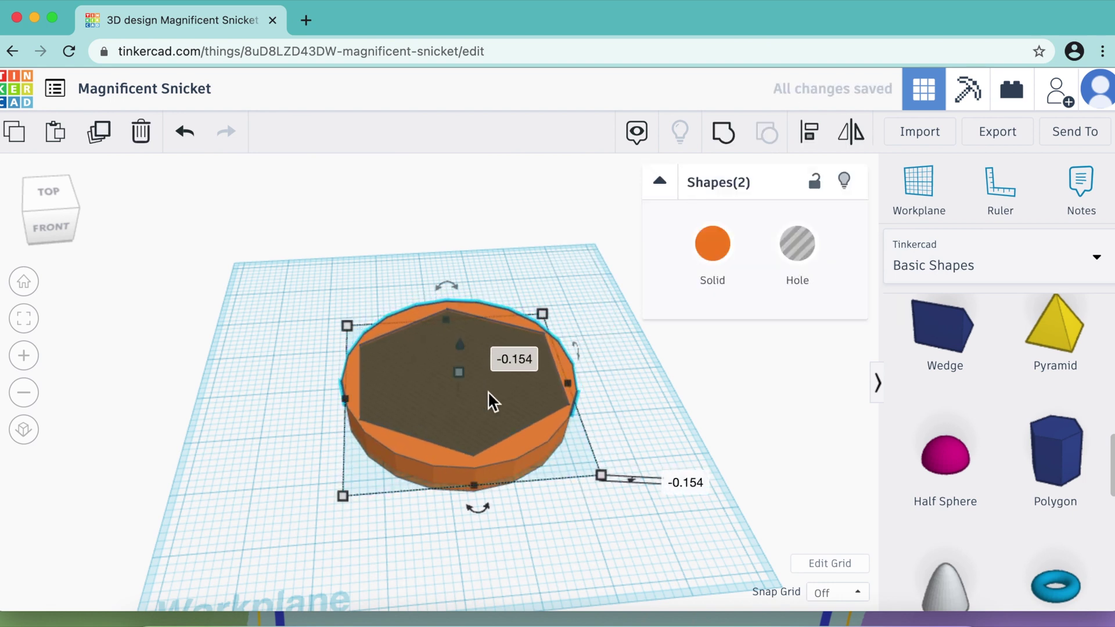
Raise the hexagon hole slightly and regroup it with the disc
left_click(607, 530)
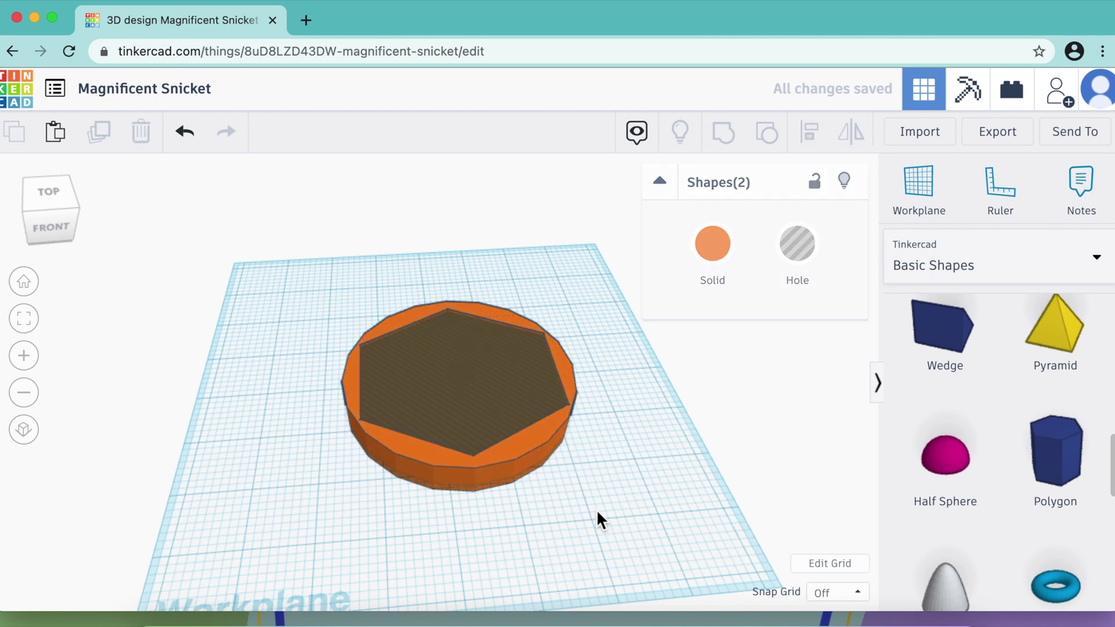
left_click(530, 430)
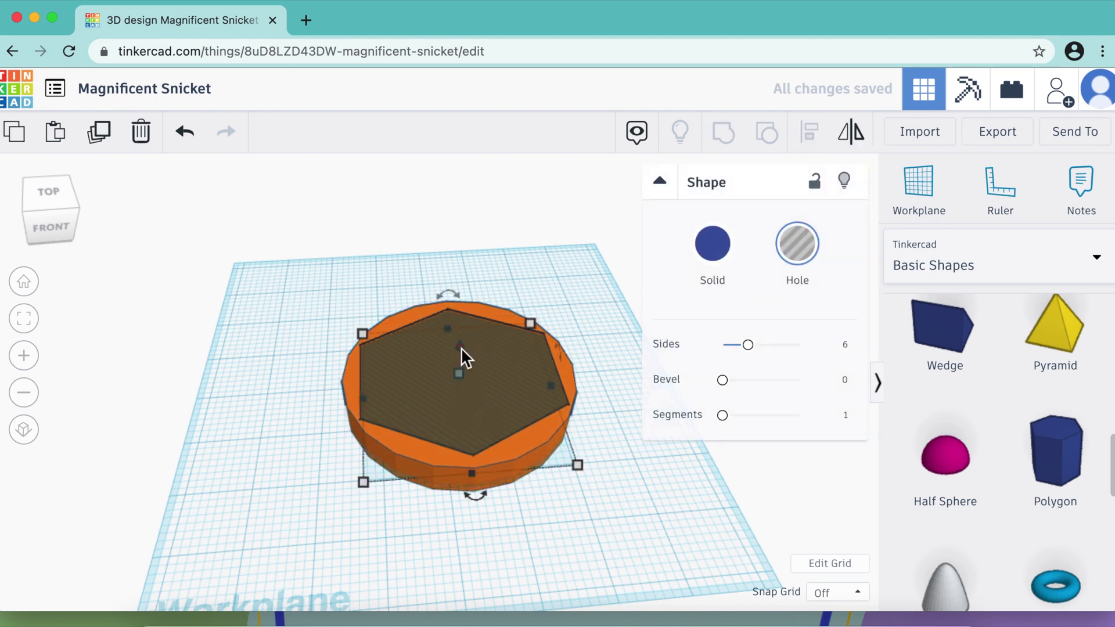
left_click_drag(462, 347, 458, 335)
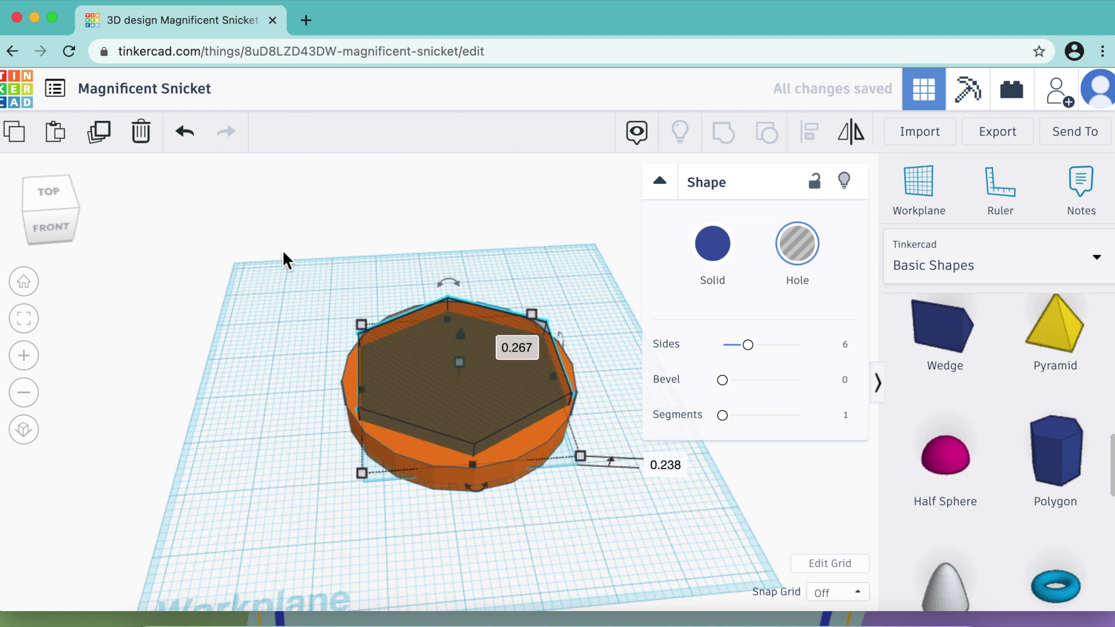
left_click_drag(285, 259, 685, 560)
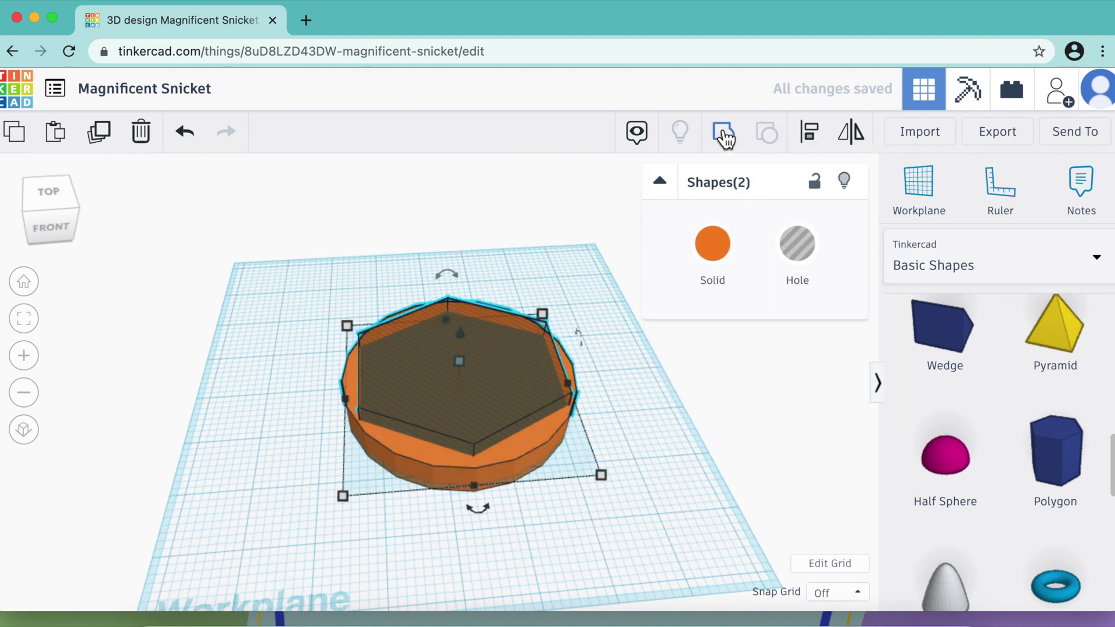
left_click(724, 139)
left_click(642, 443)
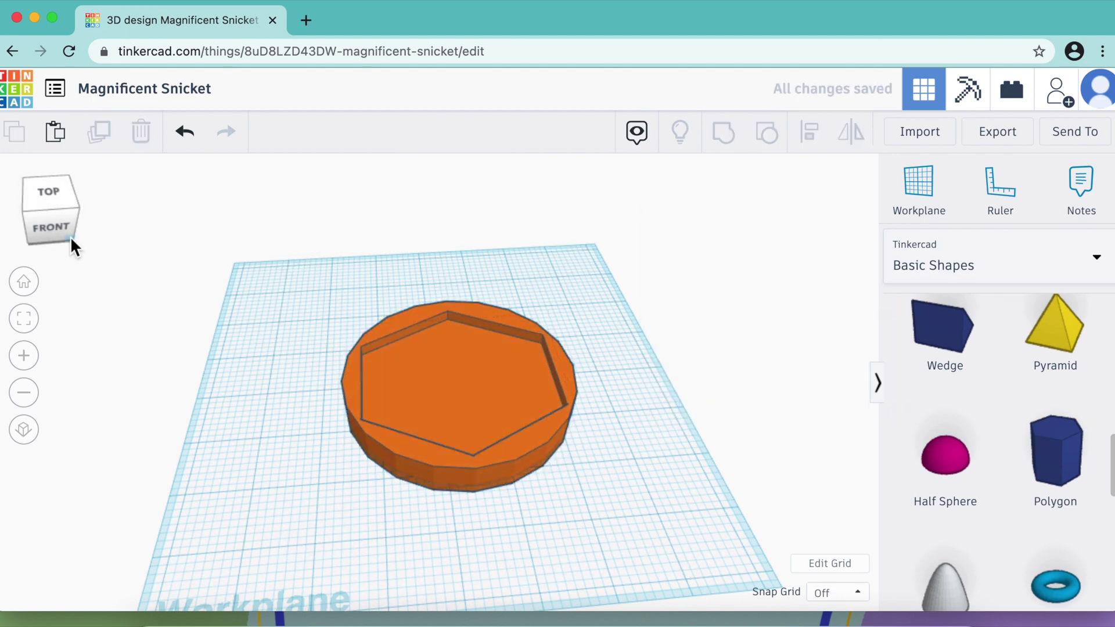
left_click_drag(46, 212, 99, 218)
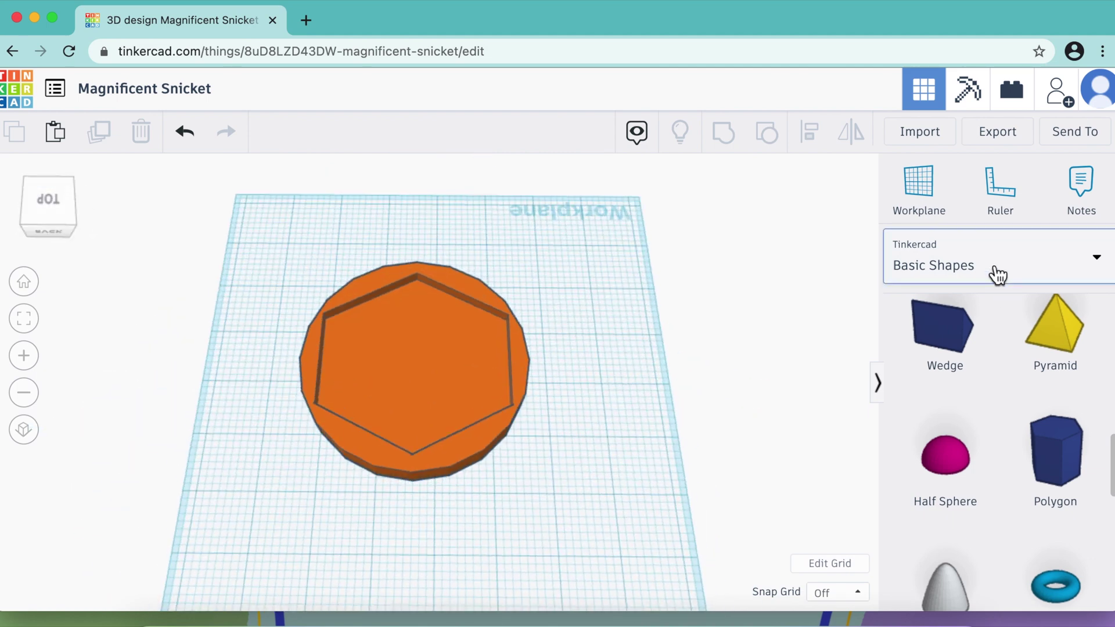
Add a 'BE' text shape from Text and numbers, rotate it, and place it on the disc
left_click(997, 275)
left_click(997, 366)
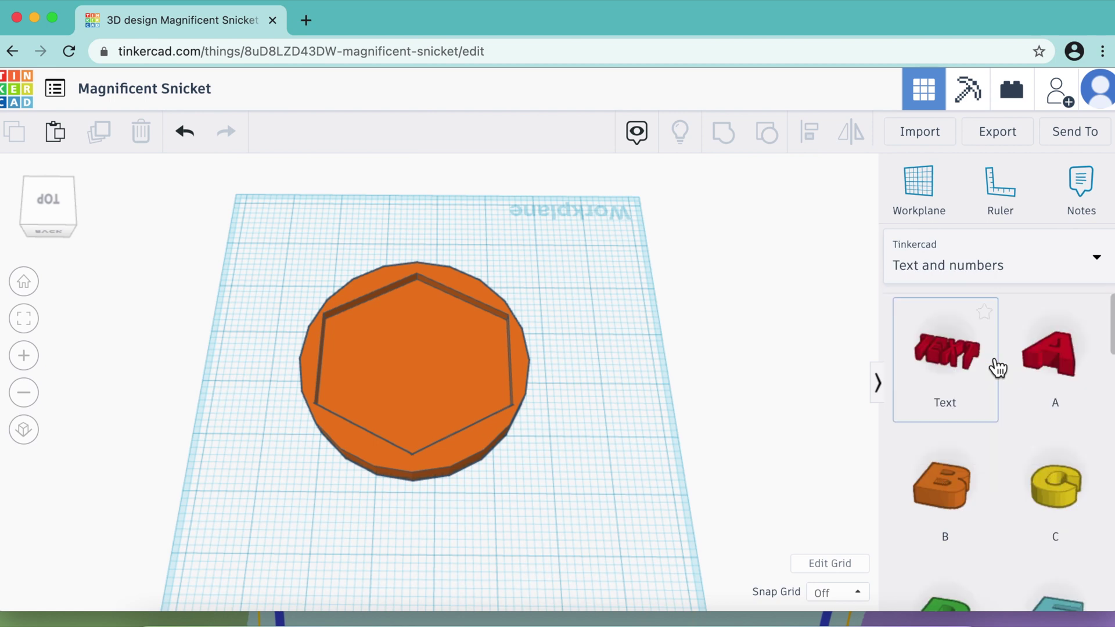
left_click_drag(960, 370, 546, 489)
left_click(756, 343)
key("BackSpace")
key("BackSpace")
key("BackSpace")
key("BackSpace")
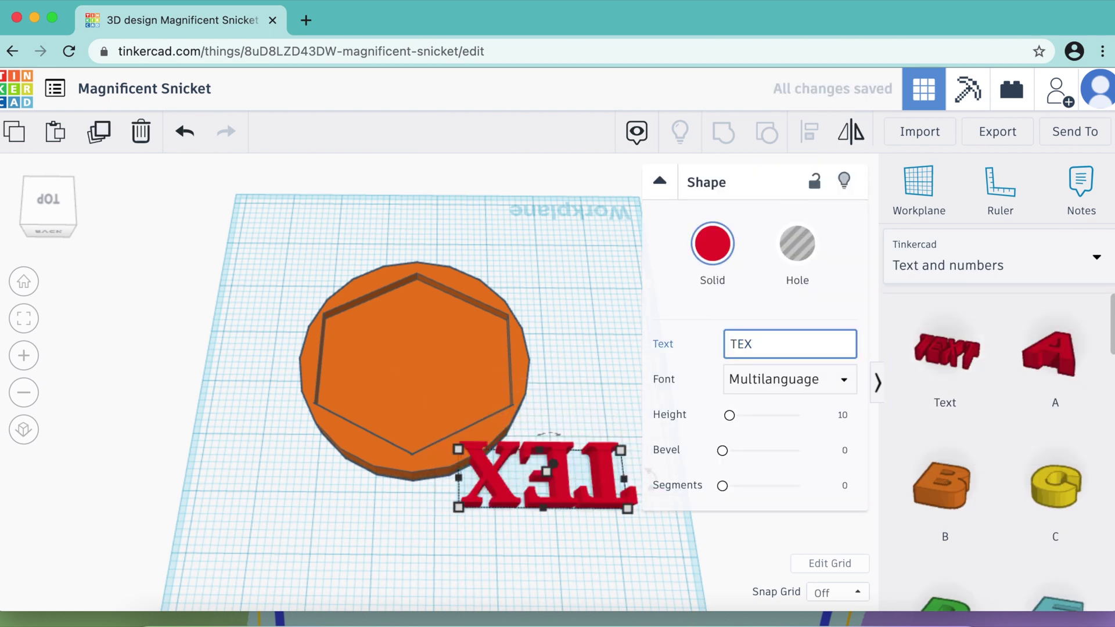
type("B")
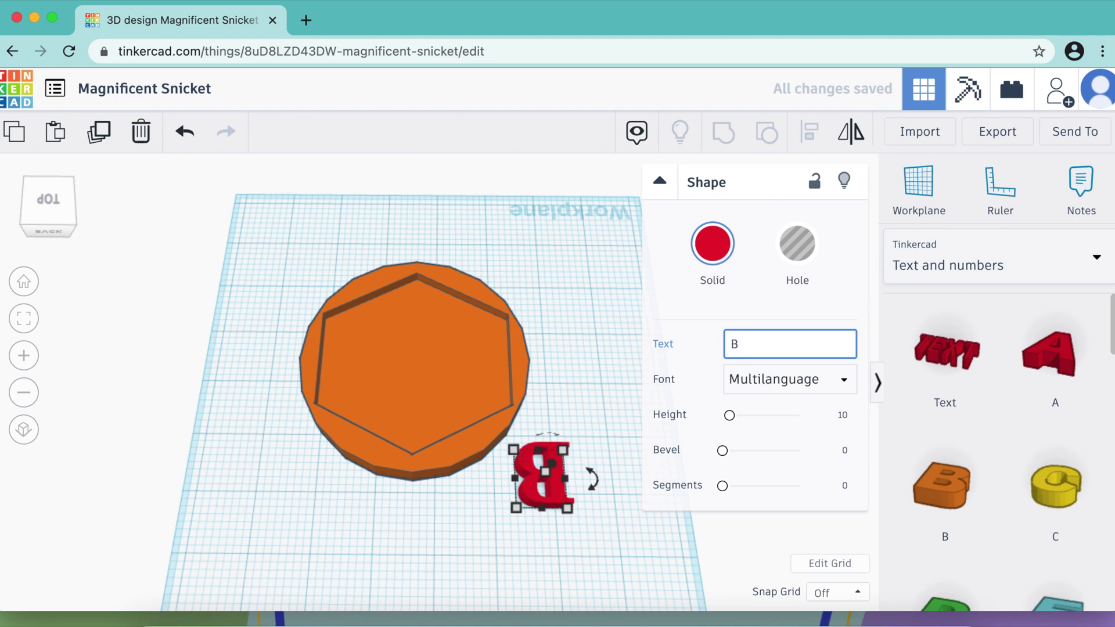
type("E")
left_click_drag(622, 498, 461, 478)
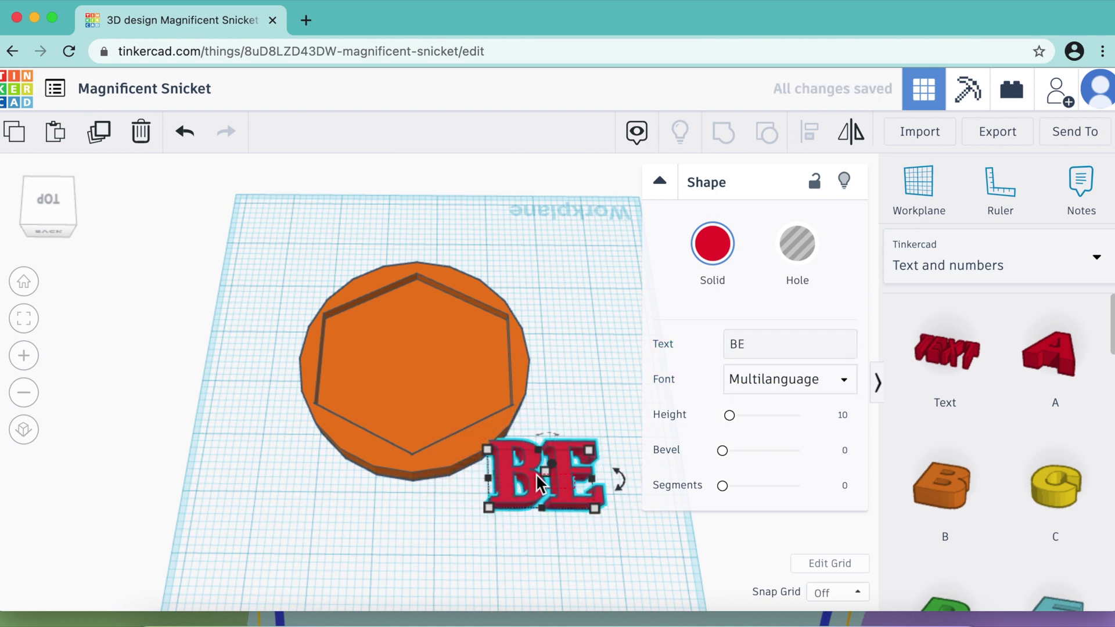
left_click_drag(540, 482, 417, 341)
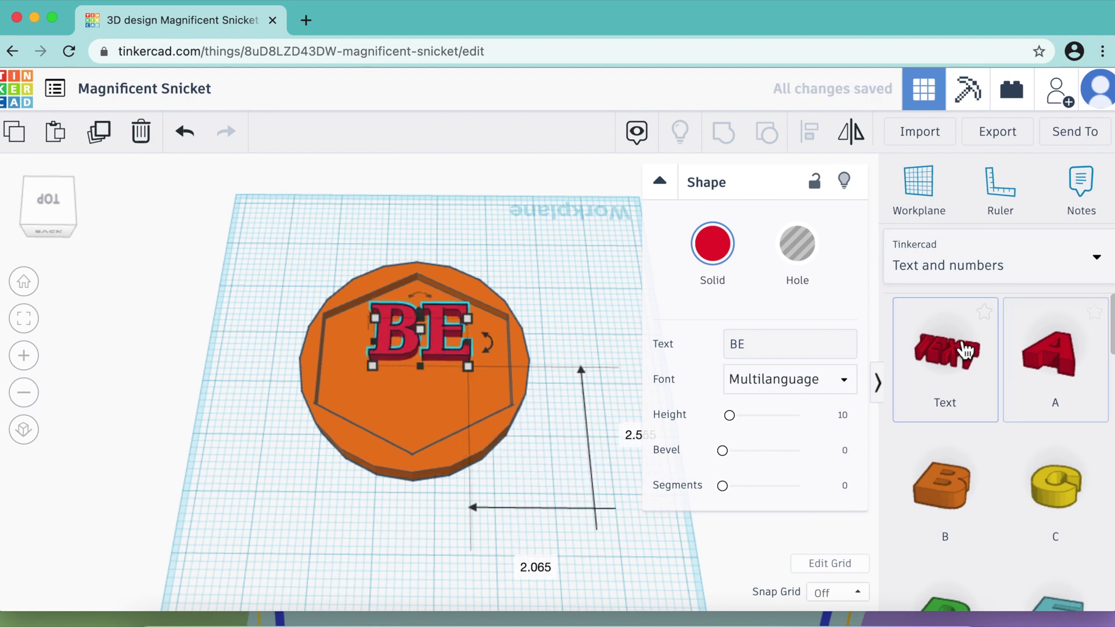
Add a 'Happy' text shape below BE, resized to about 2.618 wide within the hexagon
left_click_drag(966, 350, 348, 523)
type("Happy")
left_click_drag(511, 510, 385, 356)
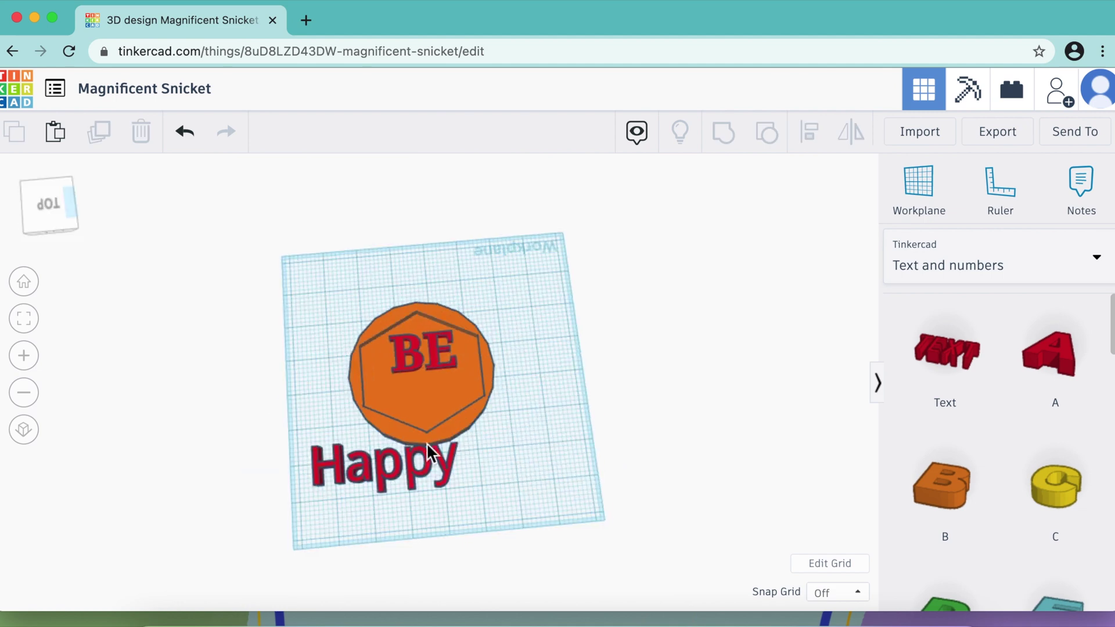
left_click_drag(428, 452, 457, 358)
right_click_drag(457, 358, 281, 321)
scroll(629, 476, "up", 3)
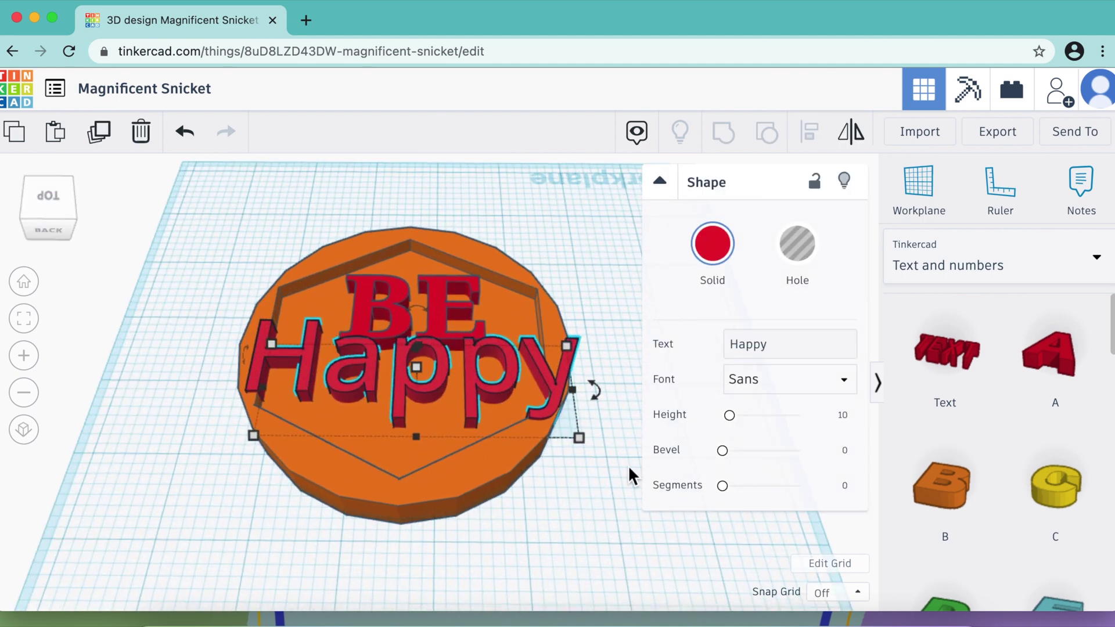
left_click_drag(579, 438, 451, 413)
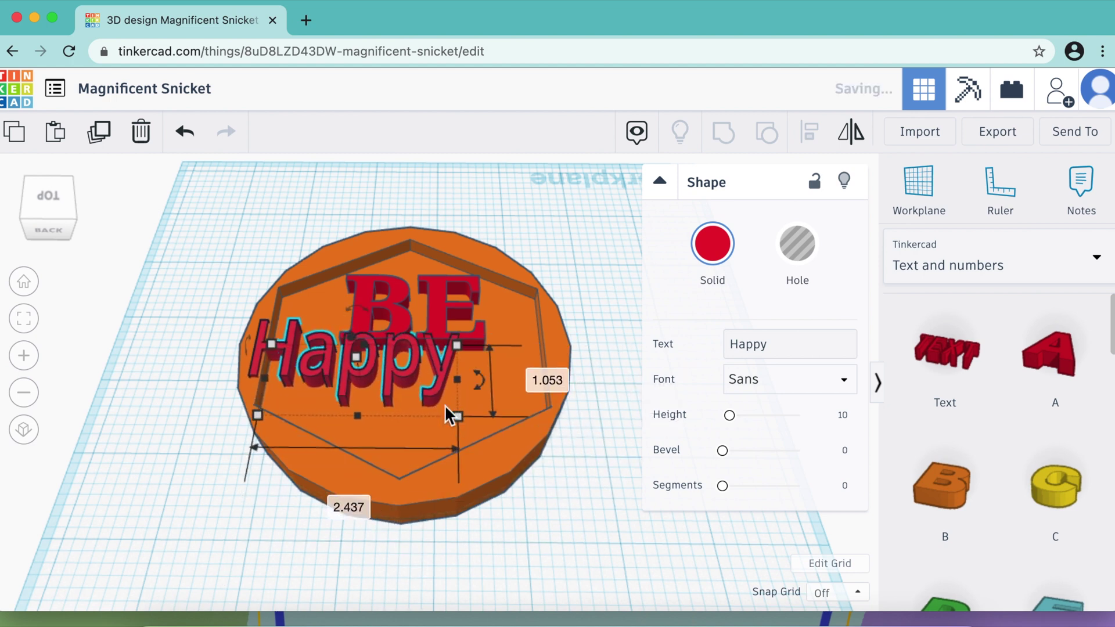
left_click_drag(377, 360, 473, 378)
left_click_drag(309, 436, 296, 450)
left_click_drag(404, 396, 416, 391)
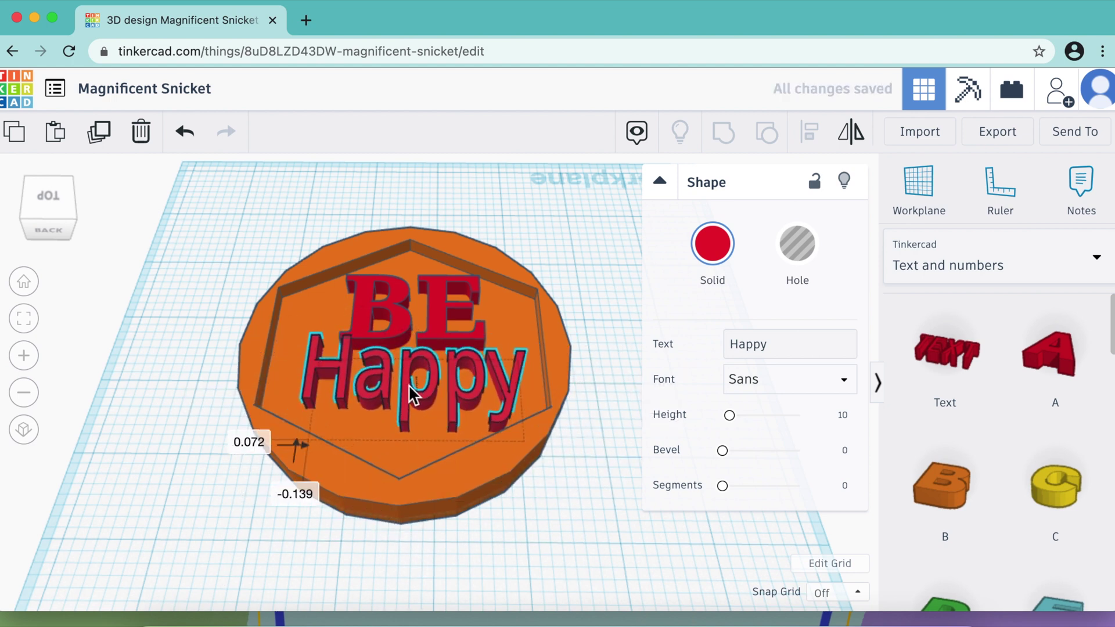
left_click_drag(525, 442, 530, 441)
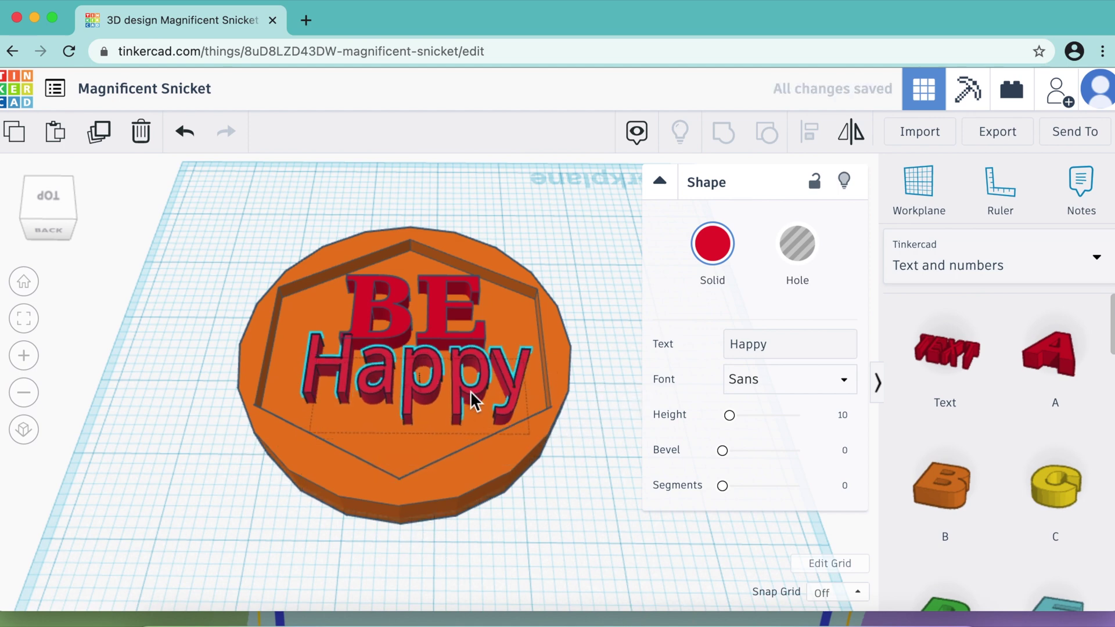
left_click(48, 197)
left_click(401, 297)
Turn both the BE and Happy text shapes into holes
left_click(798, 256)
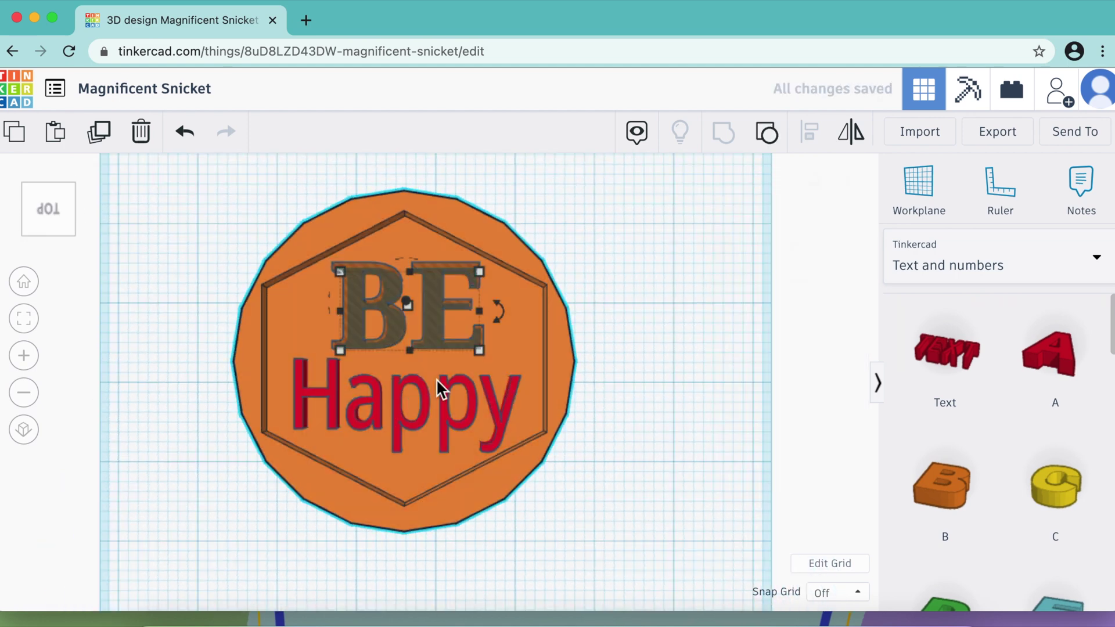
left_click(405, 417)
left_click(674, 477)
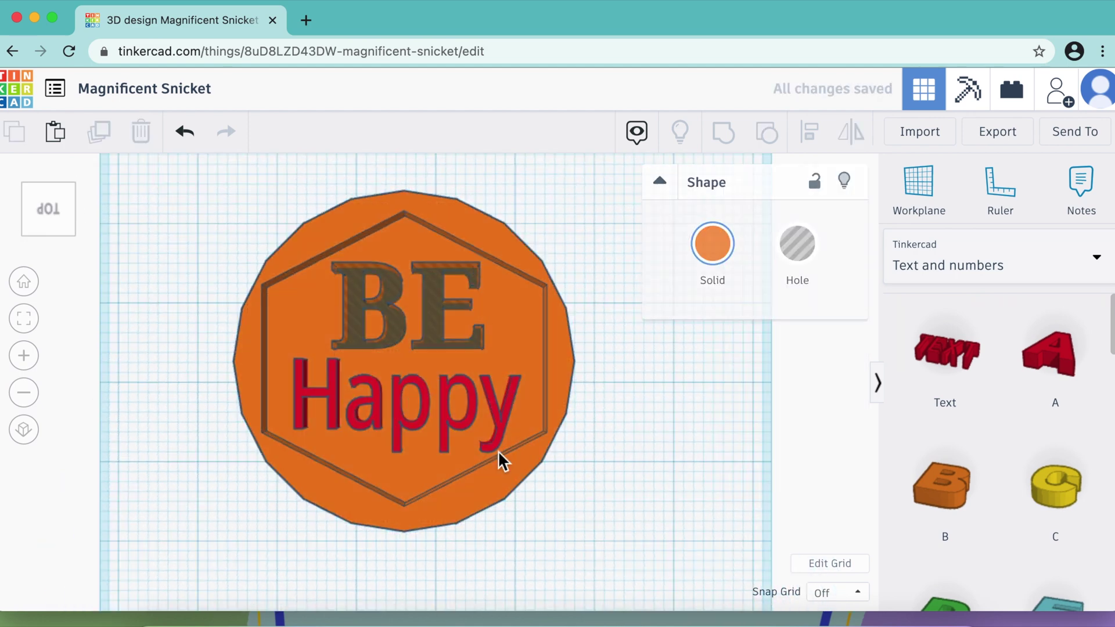
left_click(399, 448)
left_click(809, 252)
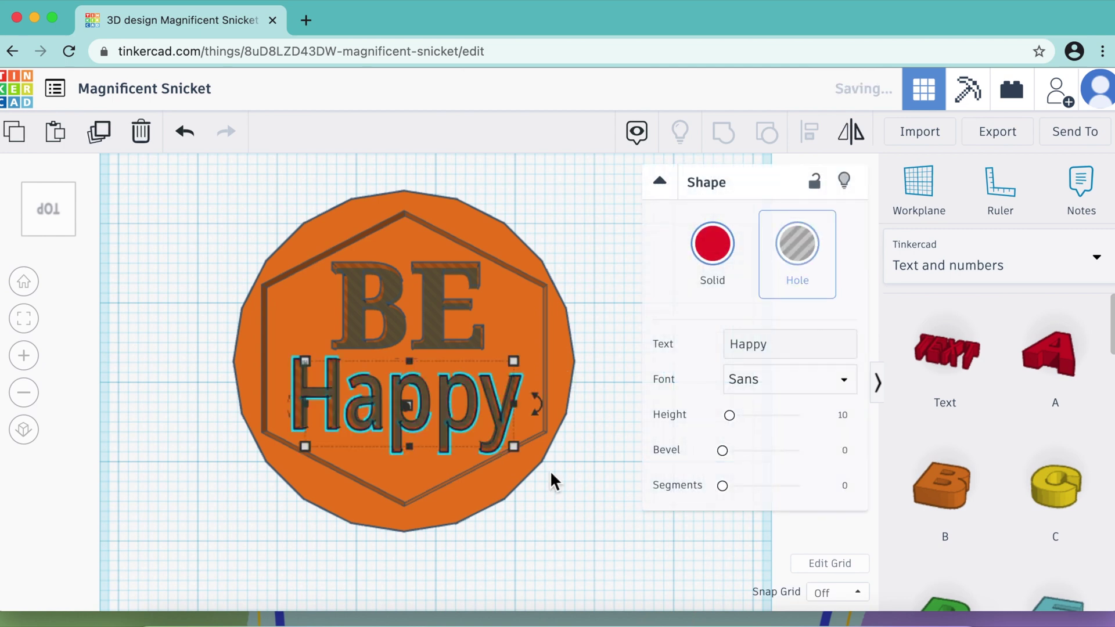
left_click(552, 487)
Reposition BE upward and Happy slightly within the recess, then select all three shapes
left_click(26, 221)
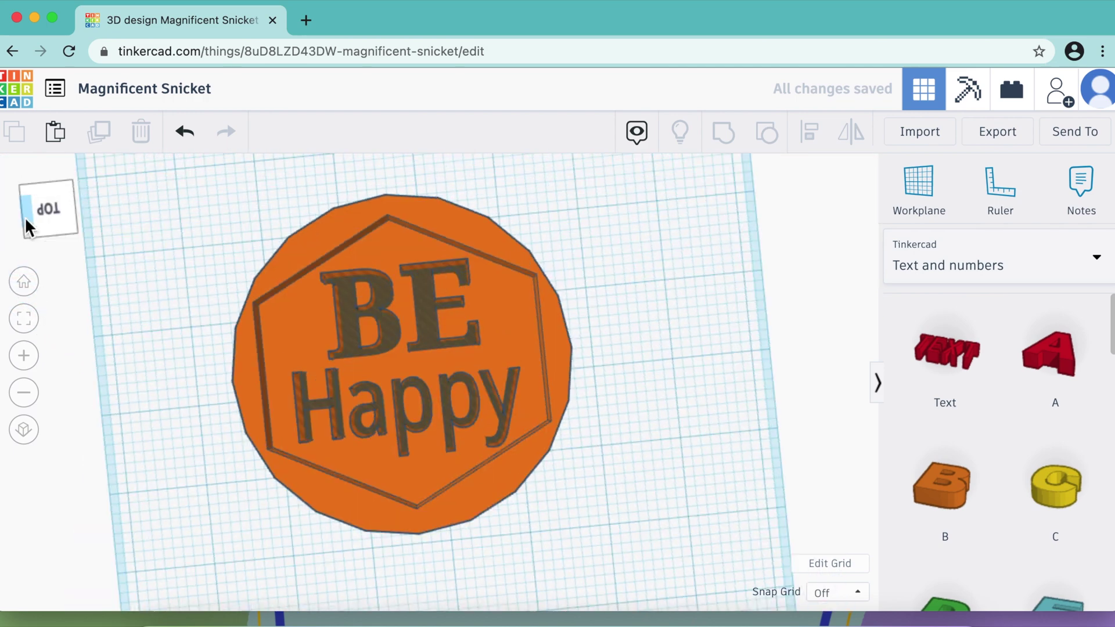
left_click(365, 384)
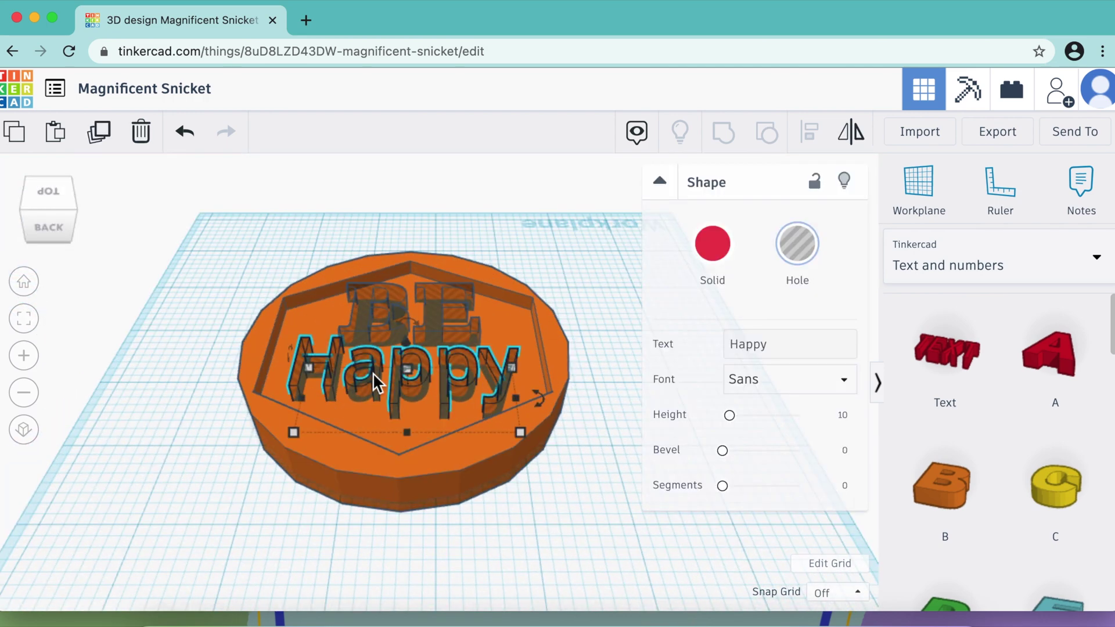
right_click_drag(406, 360, 381, 372)
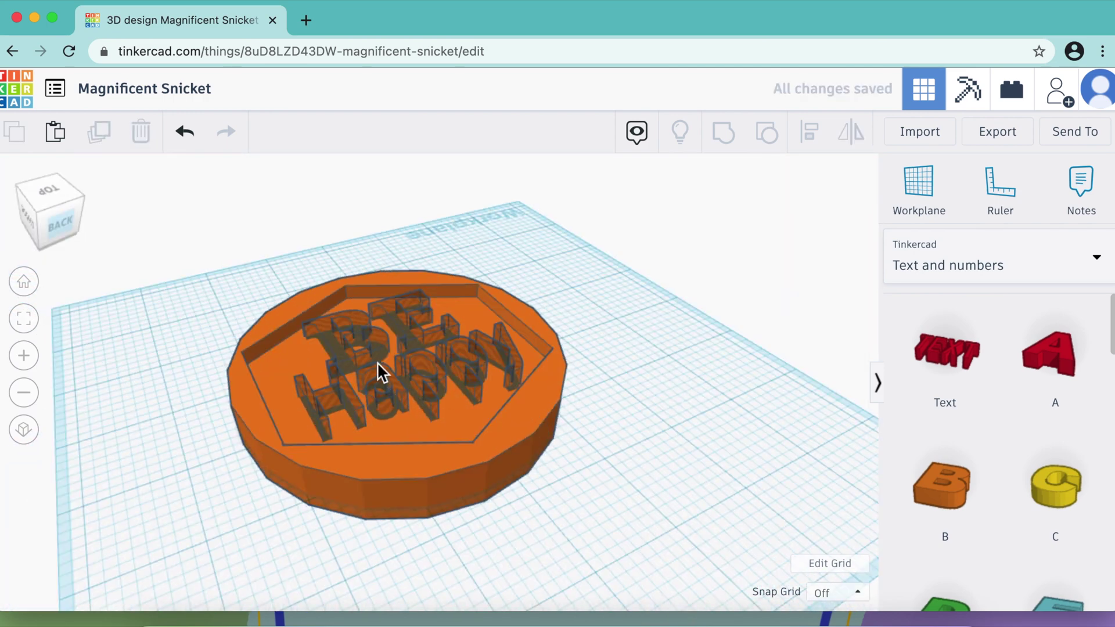
left_click(386, 397)
left_click(353, 337)
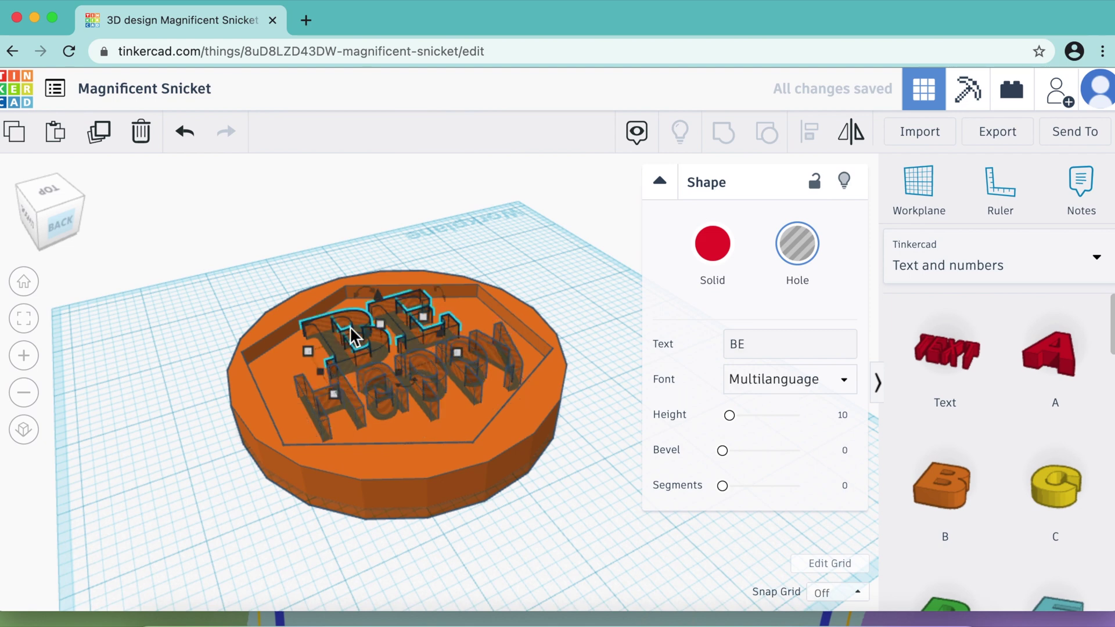
mouse_move(382, 322)
left_mouse_down()
mouse_move(380, 302)
mouse_move(382, 317)
left_mouse_up()
left_click(397, 383)
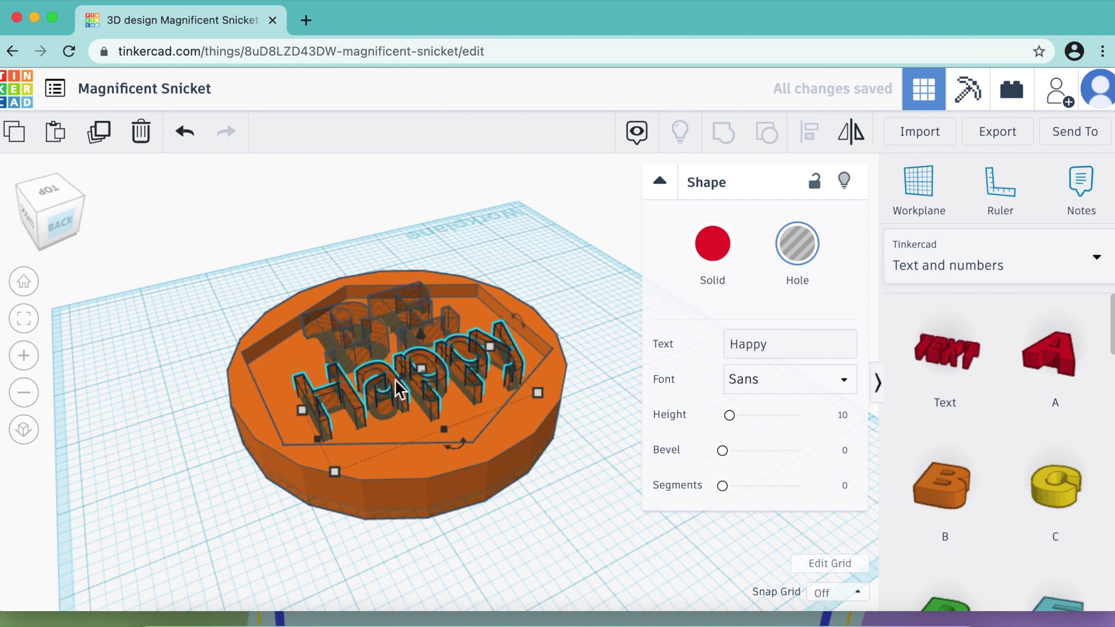
mouse_move(423, 347)
left_mouse_down()
mouse_move(429, 338)
mouse_move(425, 349)
left_mouse_up()
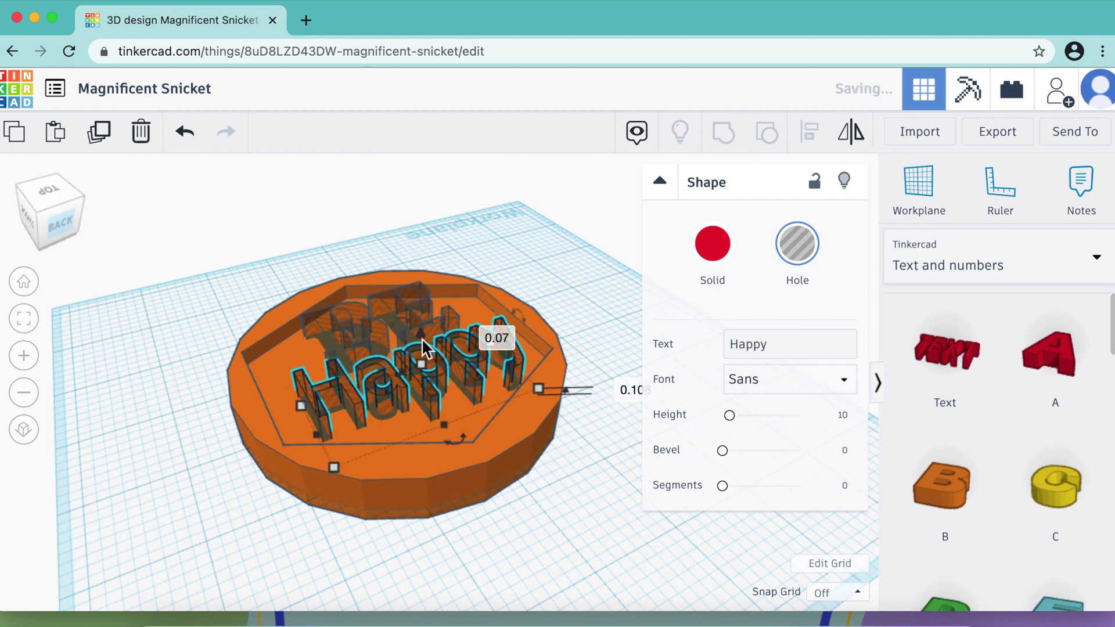
left_click_drag(524, 532, 644, 447)
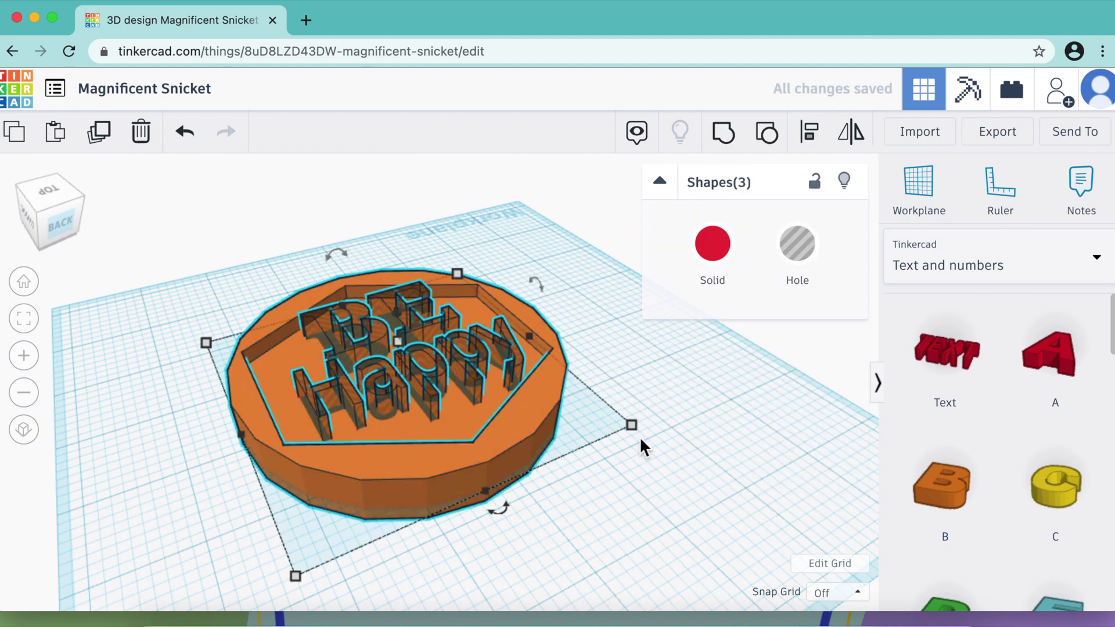
Group the three shapes into one coaster and switch to a top view
left_click(725, 145)
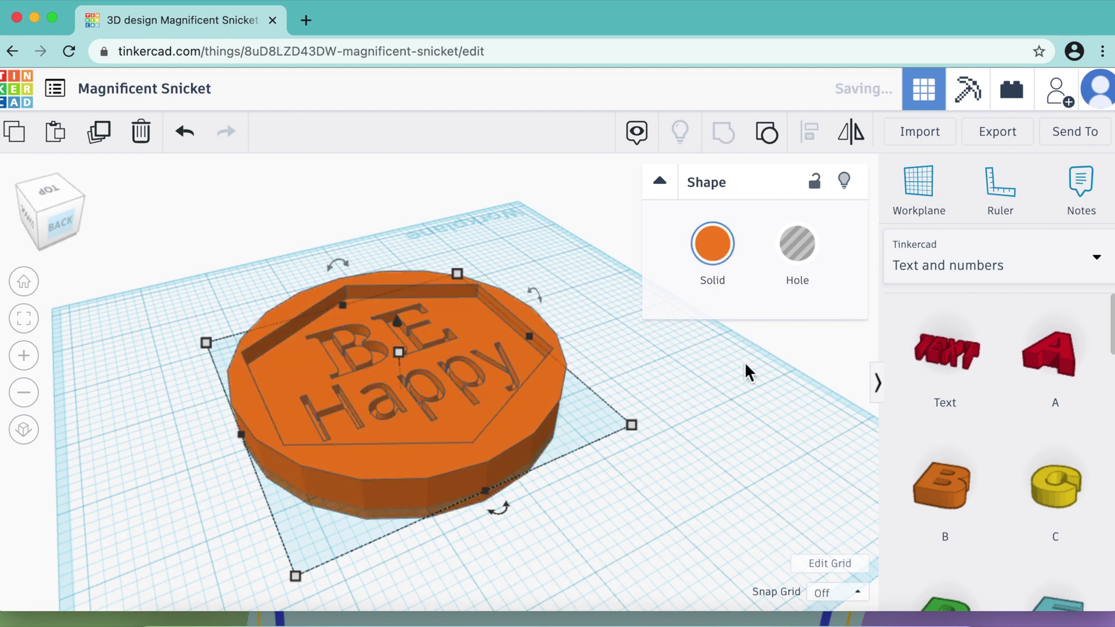
left_click(226, 242)
left_click(58, 202)
mouse_move(45, 199)
left_mouse_down()
mouse_move(38, 194)
mouse_move(65, 200)
mouse_move(44, 189)
left_mouse_up()
left_click(51, 209)
left_click(44, 188)
Recolor the grouped coaster solid white and view it from an angle
left_click(416, 248)
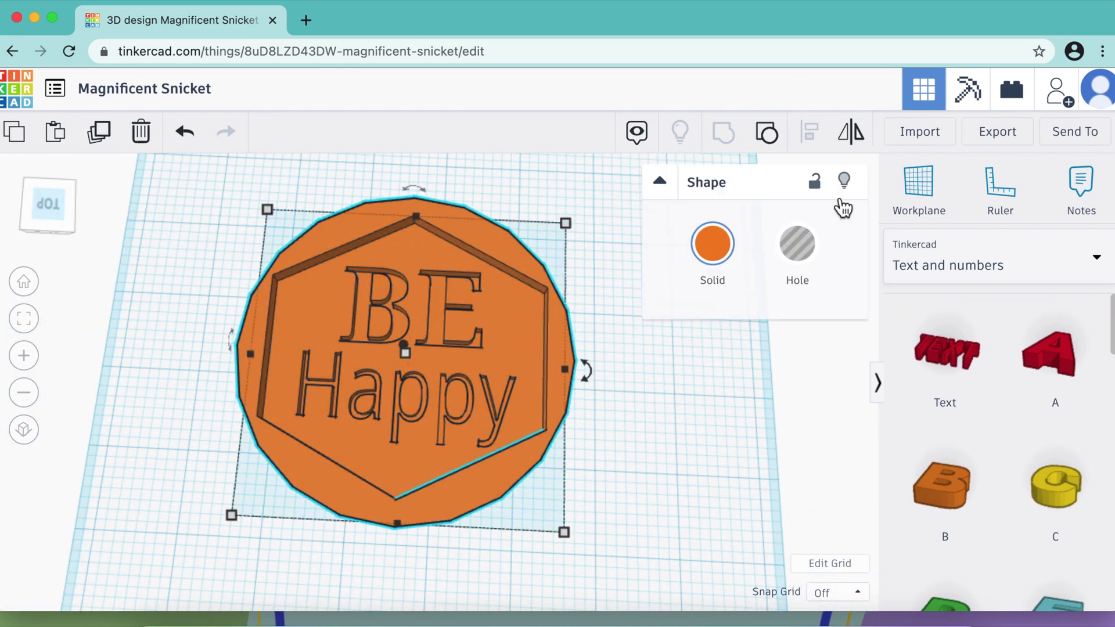
left_click(723, 244)
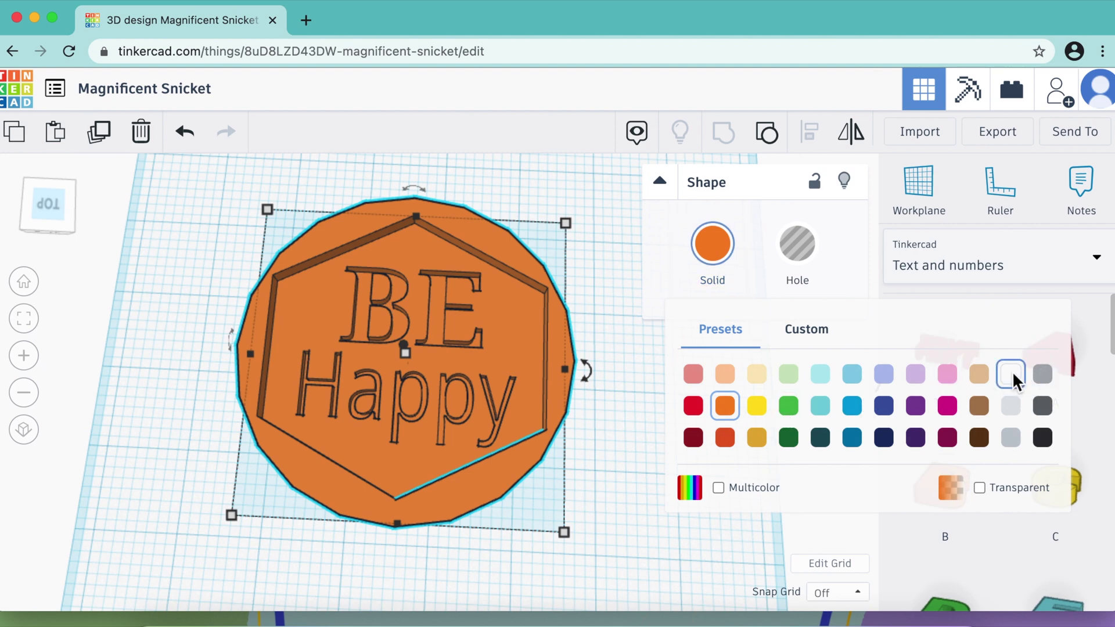
left_click(1013, 376)
left_click(774, 403)
scroll(655, 416, "up", 5)
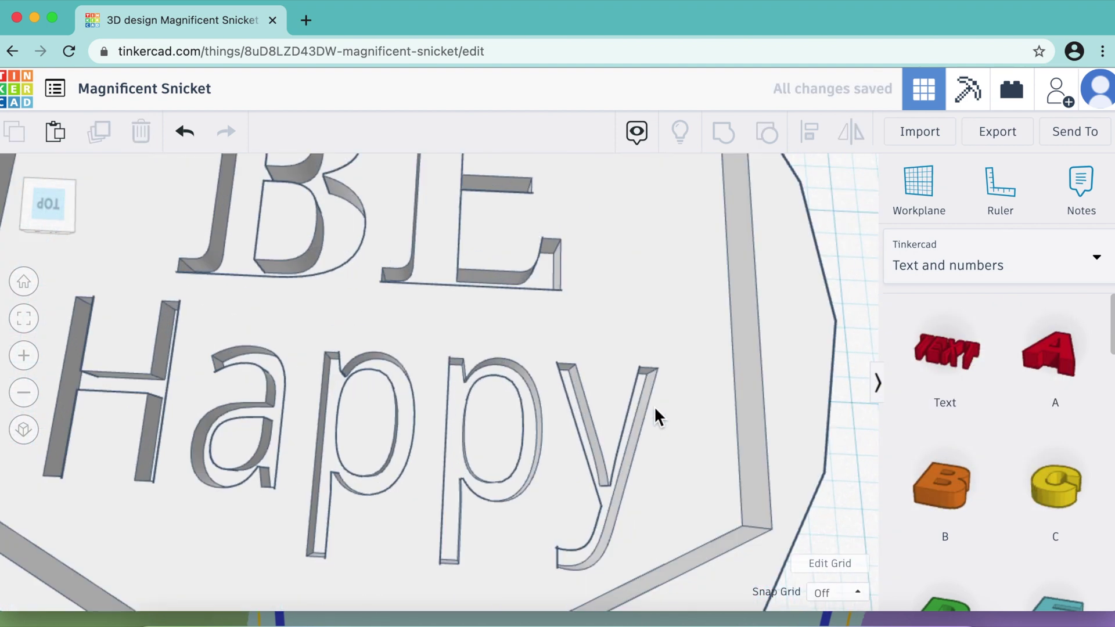
scroll(654, 416, "down", 6)
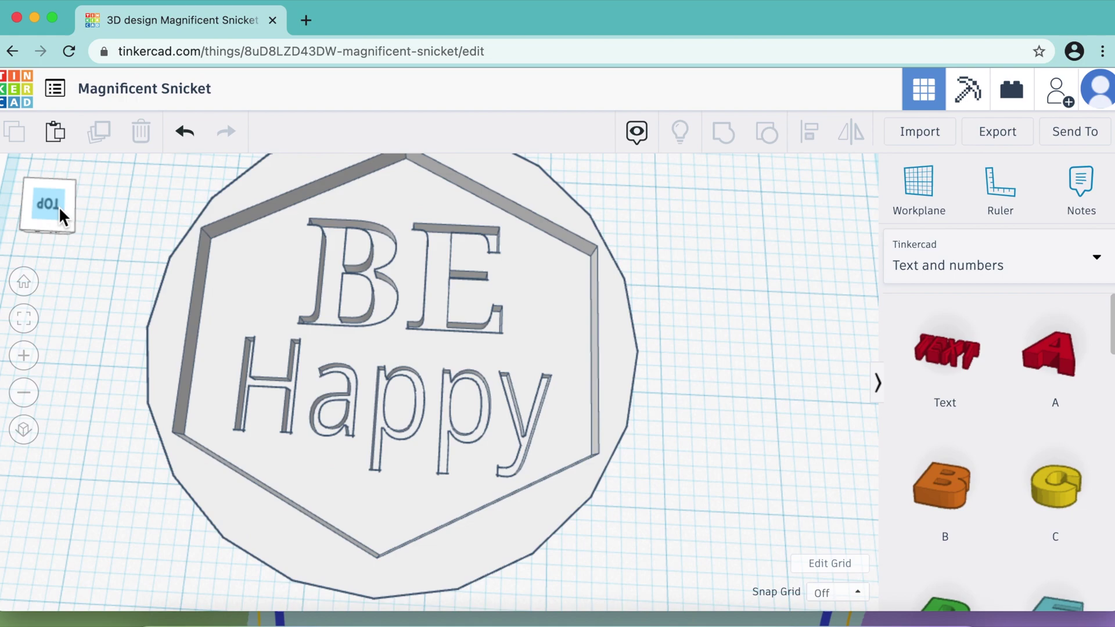
left_click_drag(60, 218, 176, 227)
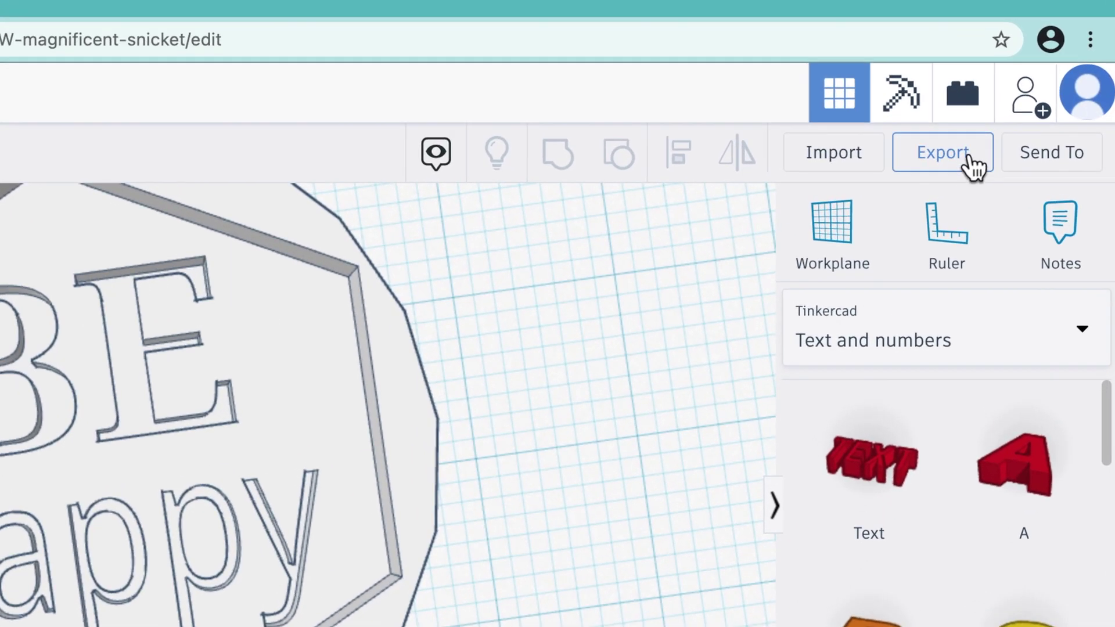
Export everything in the design as an .STL file for 3D printing
left_click(963, 150)
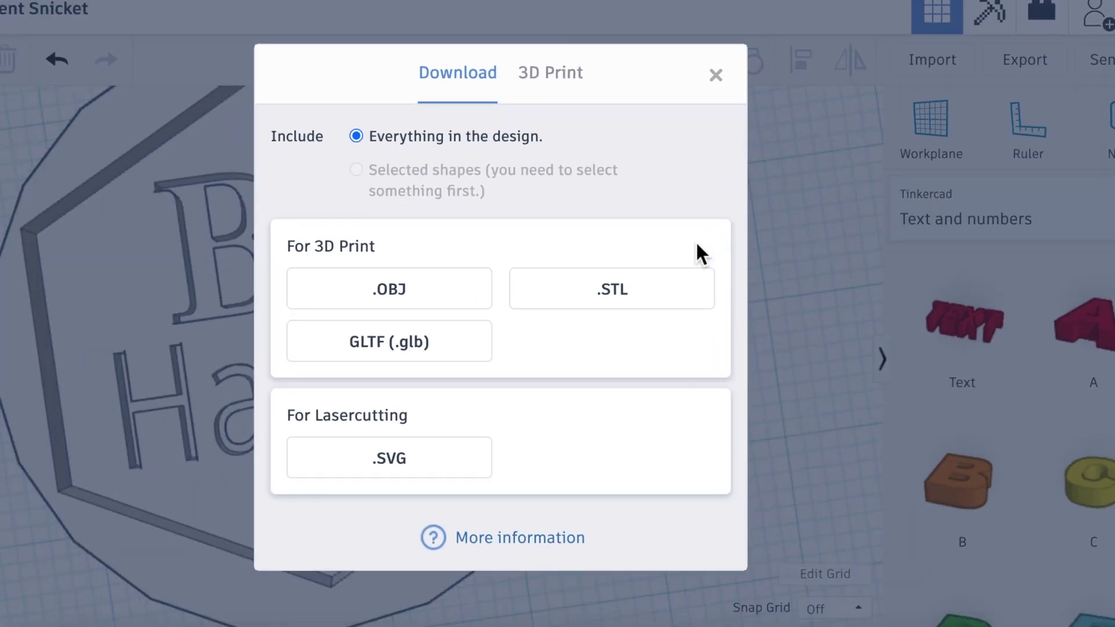
left_click(656, 305)
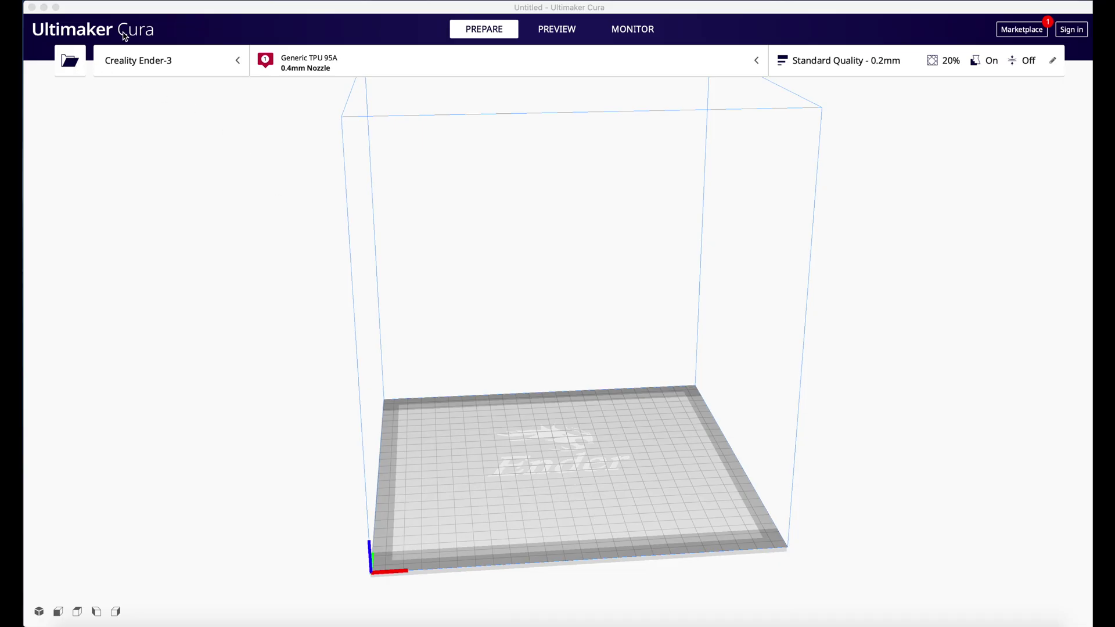
Open Coaster.stl in Cura, loading CE3_Coaster at 101.6 x 101.6 x 15.2 mm
left_click(70, 62)
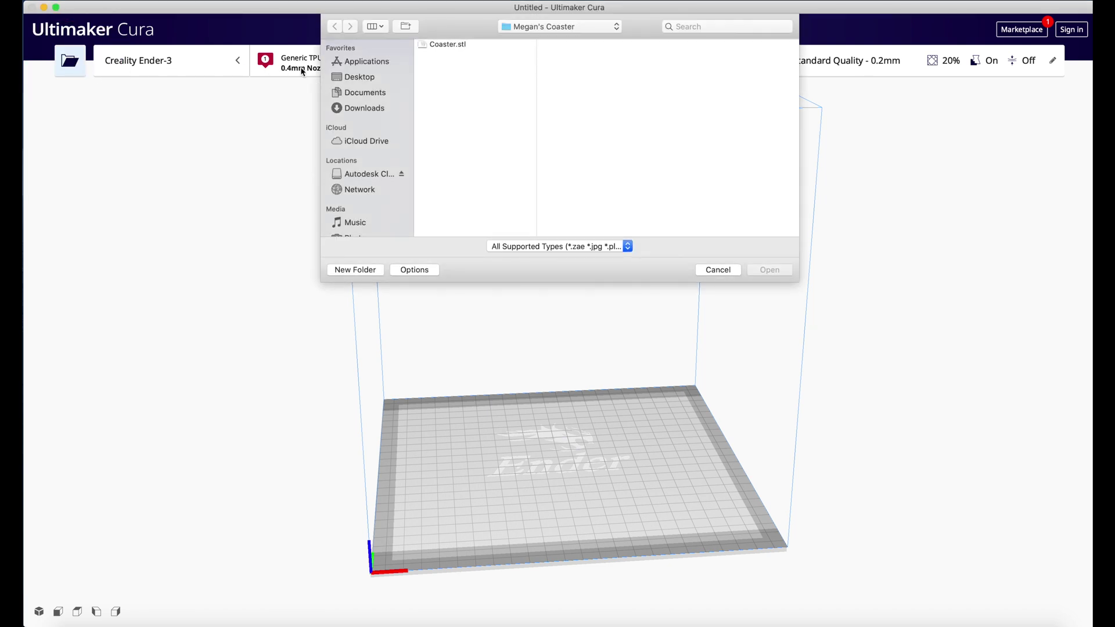
left_click(444, 45)
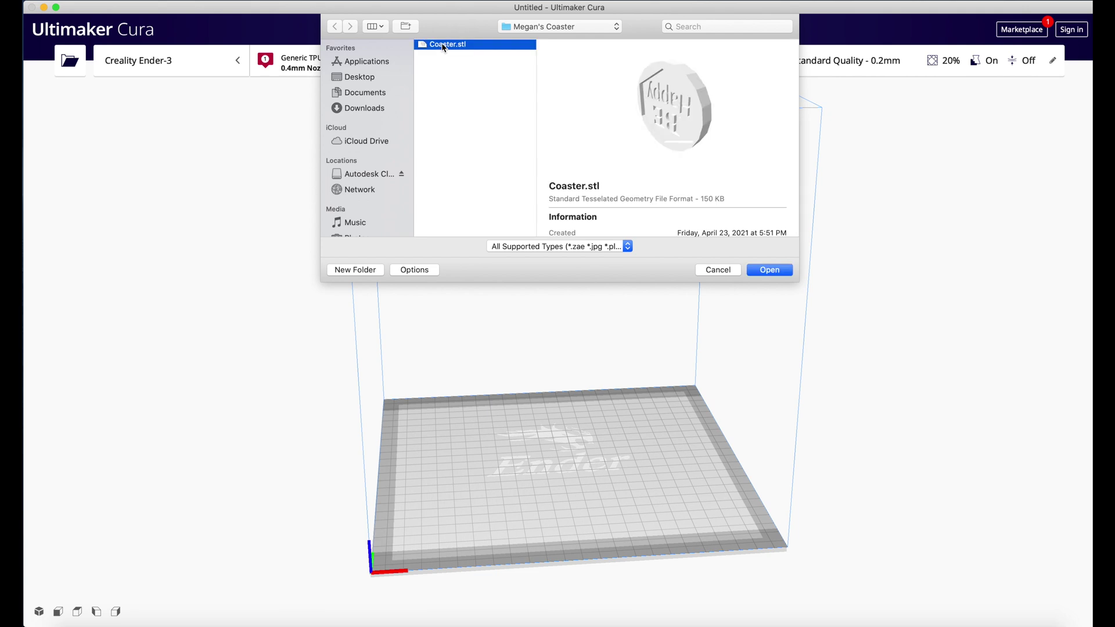
left_click(769, 271)
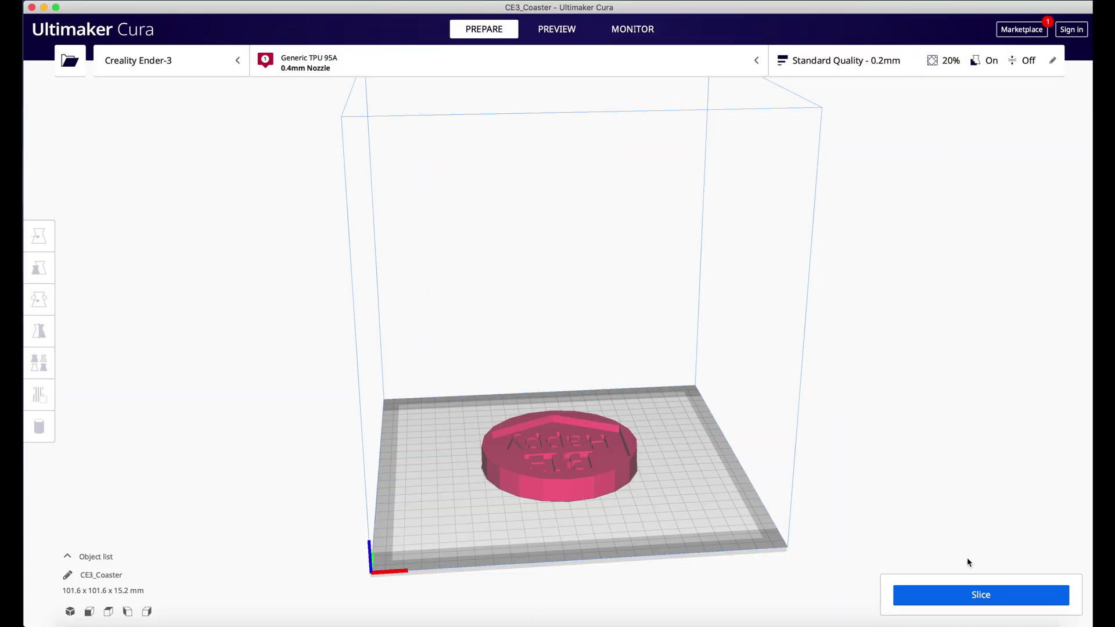
Slice the coaster (4 h 51 min, 42 g) and inspect its layers in Preview
left_click(973, 597)
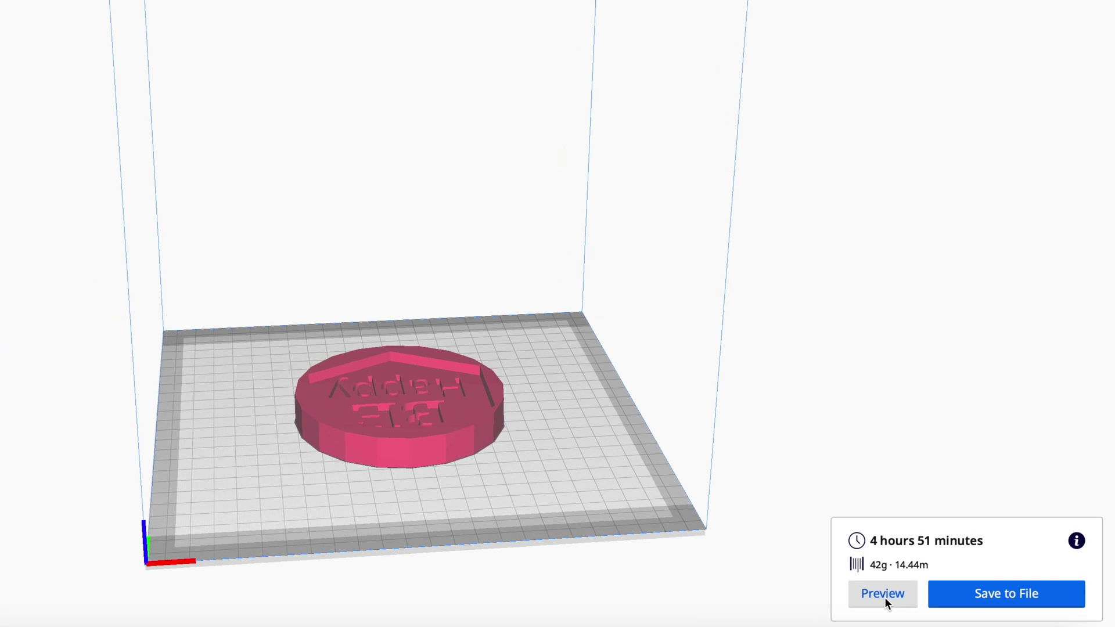
left_click(884, 595)
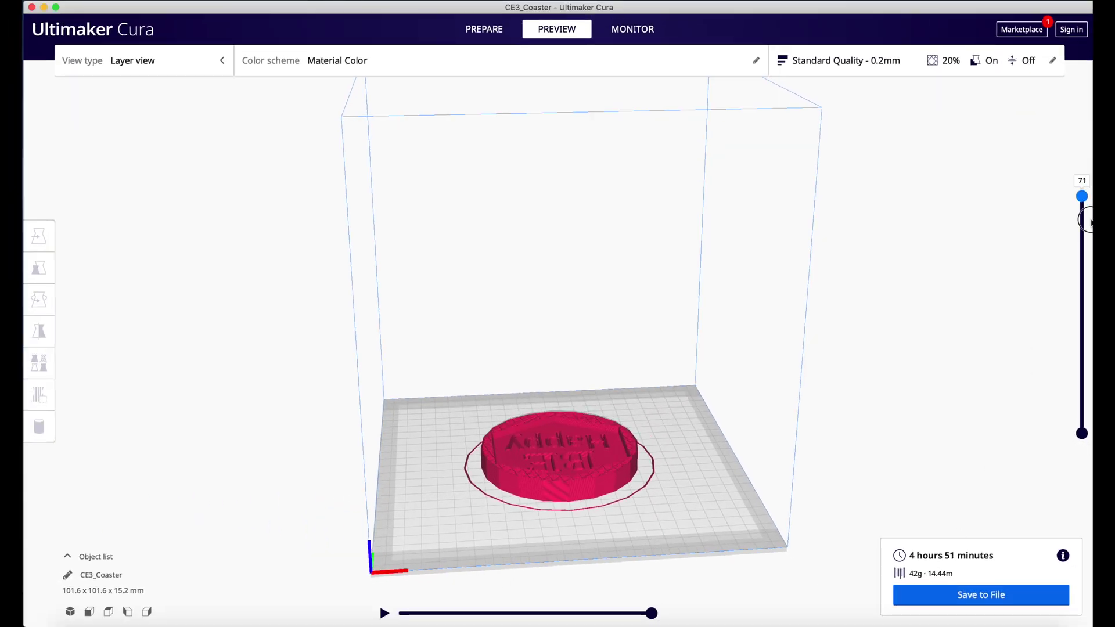
left_click_drag(1084, 220, 1082, 181)
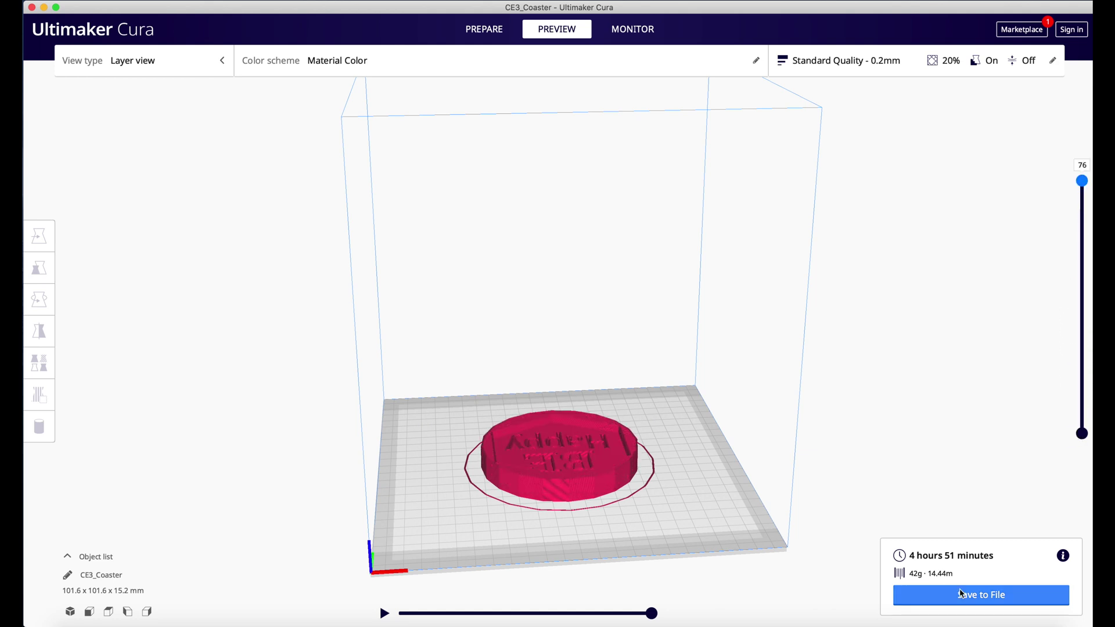
left_click(968, 596)
Save the G-code to Downloads, renaming the file from CE3_Coaster to TPU_Coaster
left_click(989, 601)
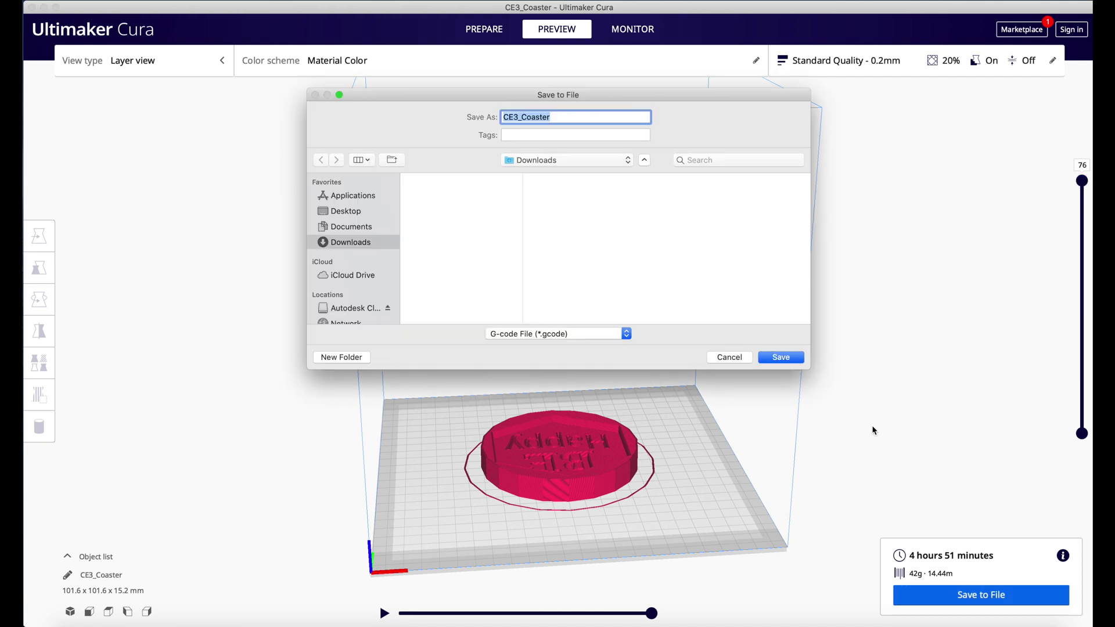
left_click(518, 118)
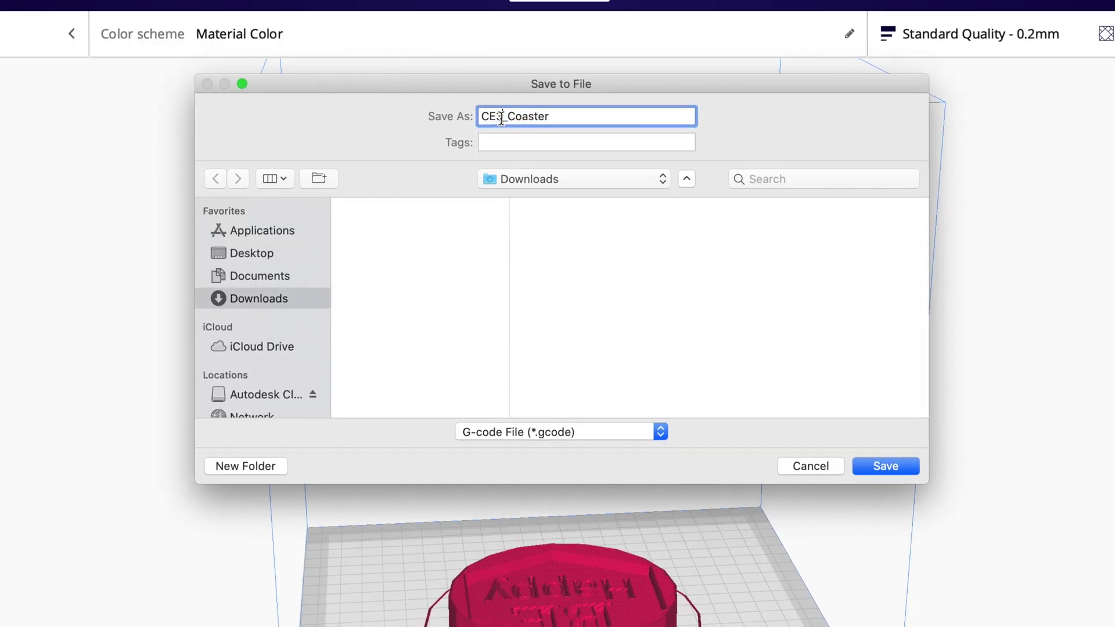
key("BackSpace")
key("BackSpace")
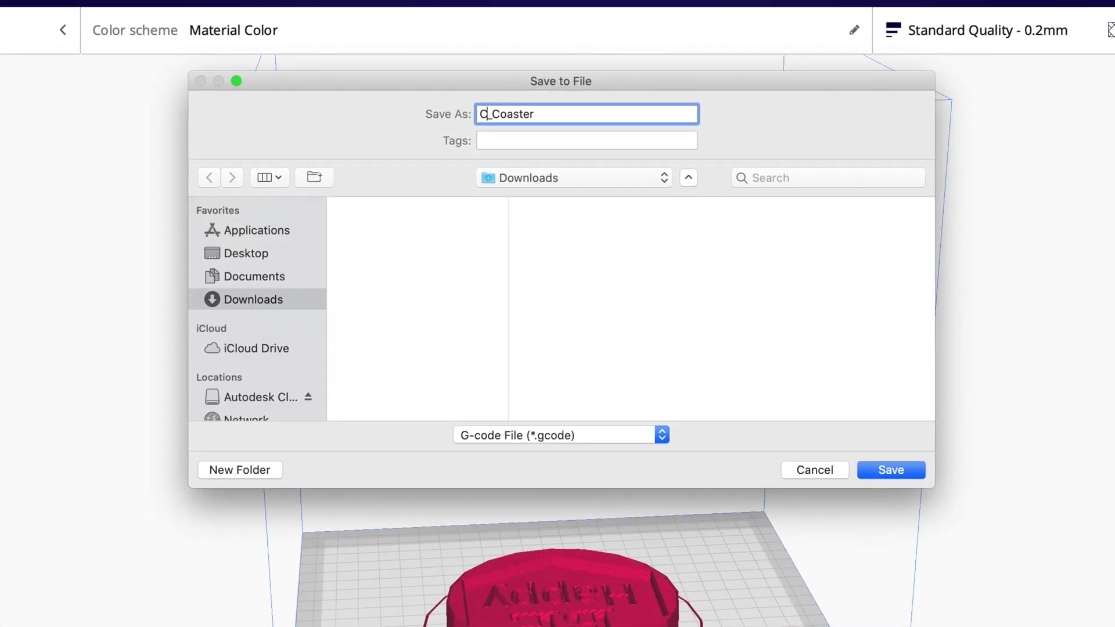
key("BackSpace")
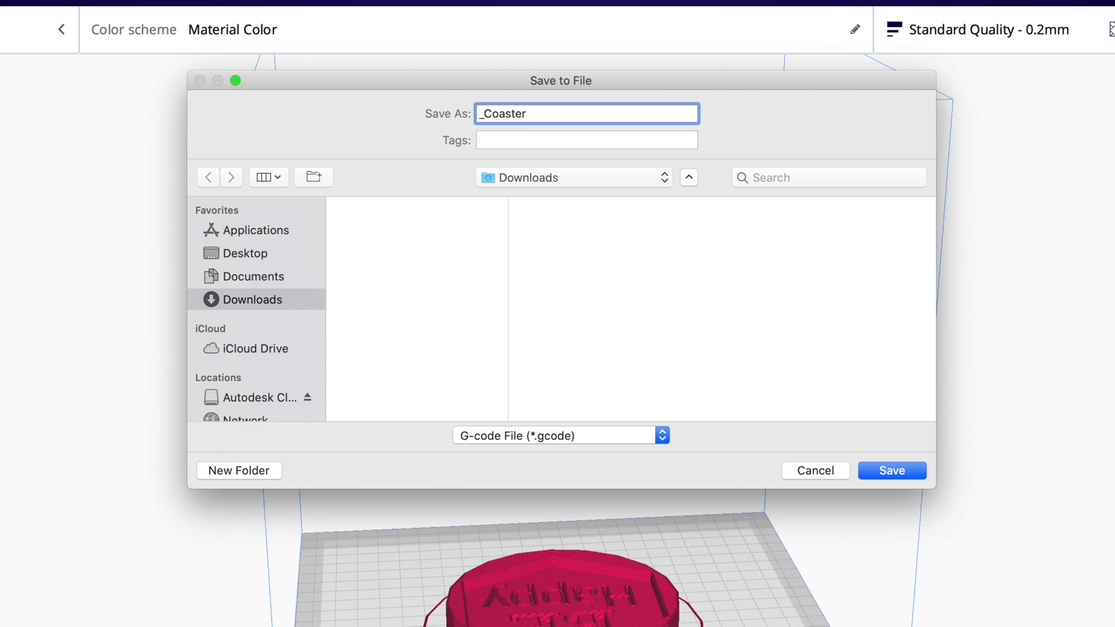
type("TPU")
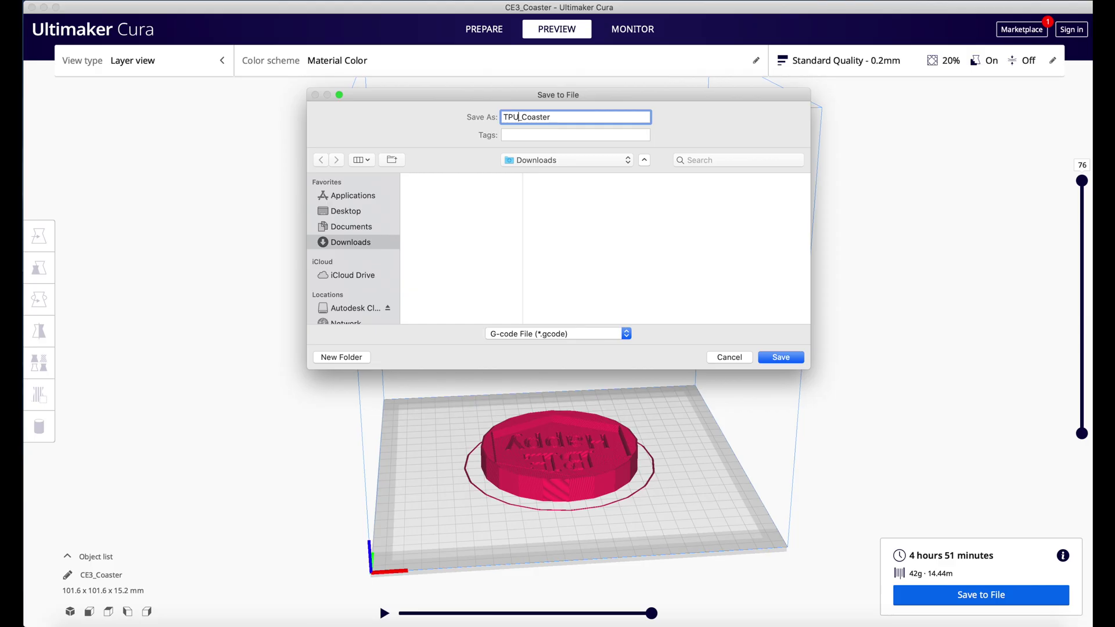